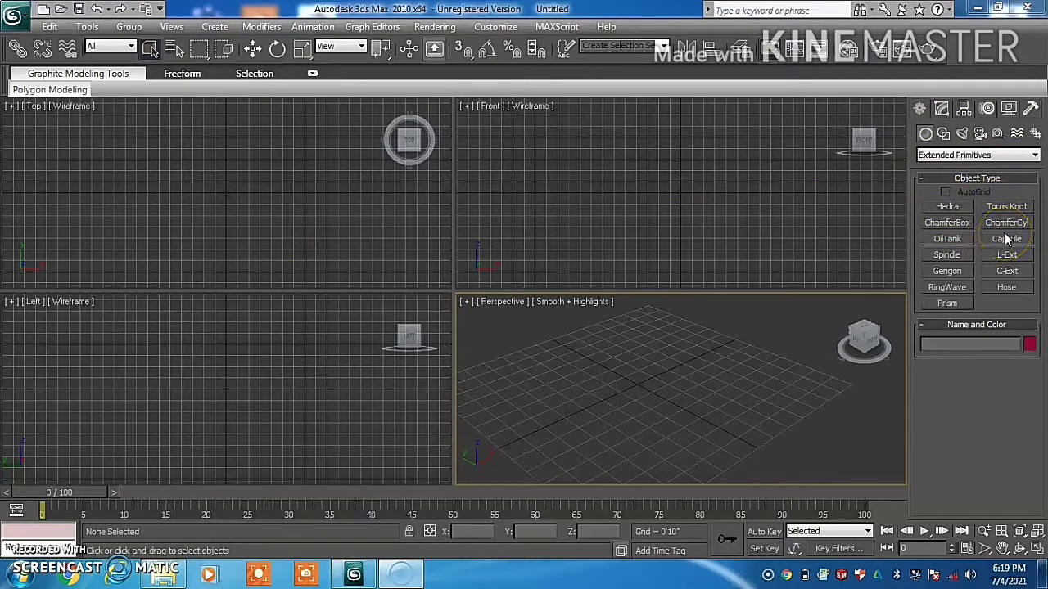
Choose the Spindle tool in the Extended Primitives Object Type rollout
{"action": "left_click", "coordinate": [947, 273]}
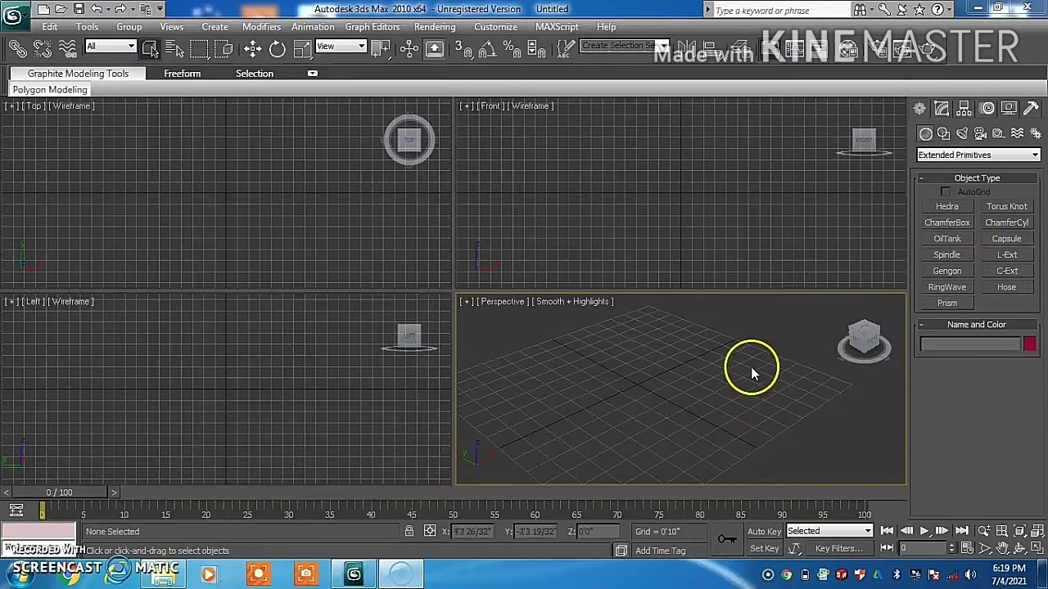
{"action": "left_click", "coordinate": [943, 257]}
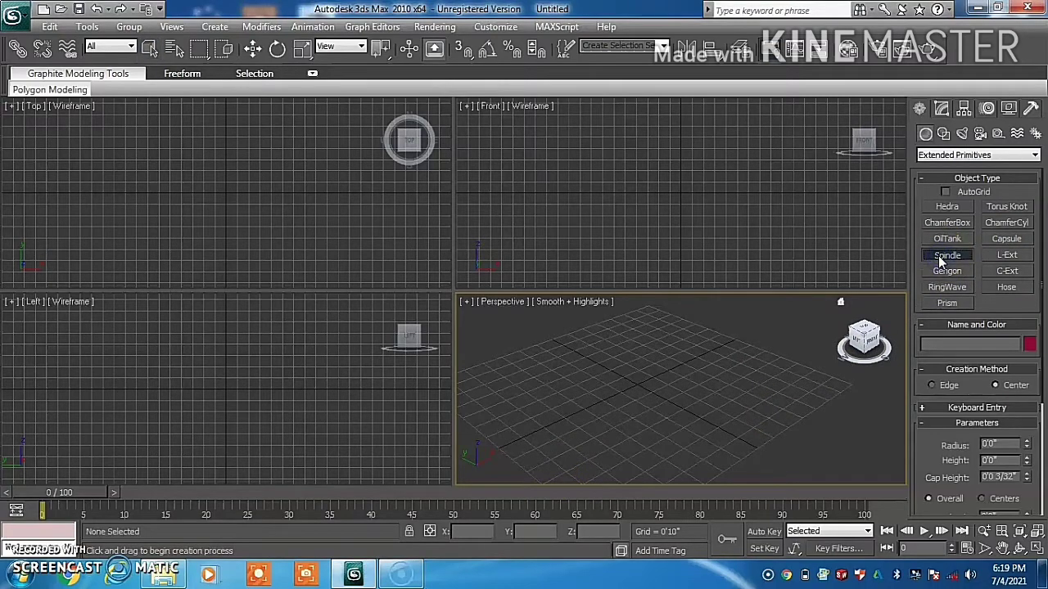
Draw a wide tan spindle in Perspective, setting its radius, height and cap height
{"action": "left_click_drag", "start_coordinate": [508, 391], "coordinate": [543, 412]}
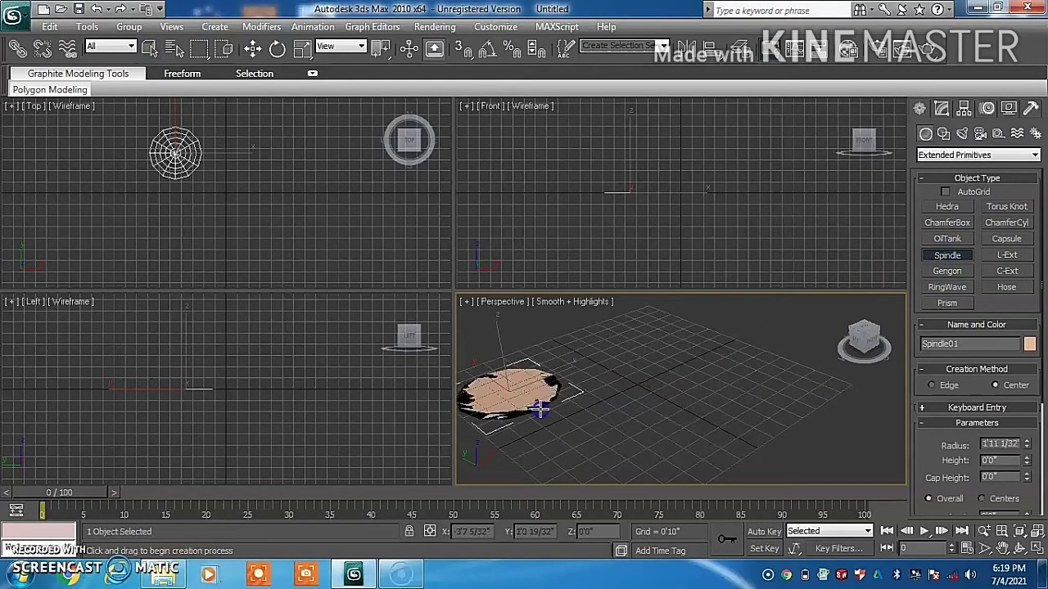
{"action": "left_click", "coordinate": [533, 352]}
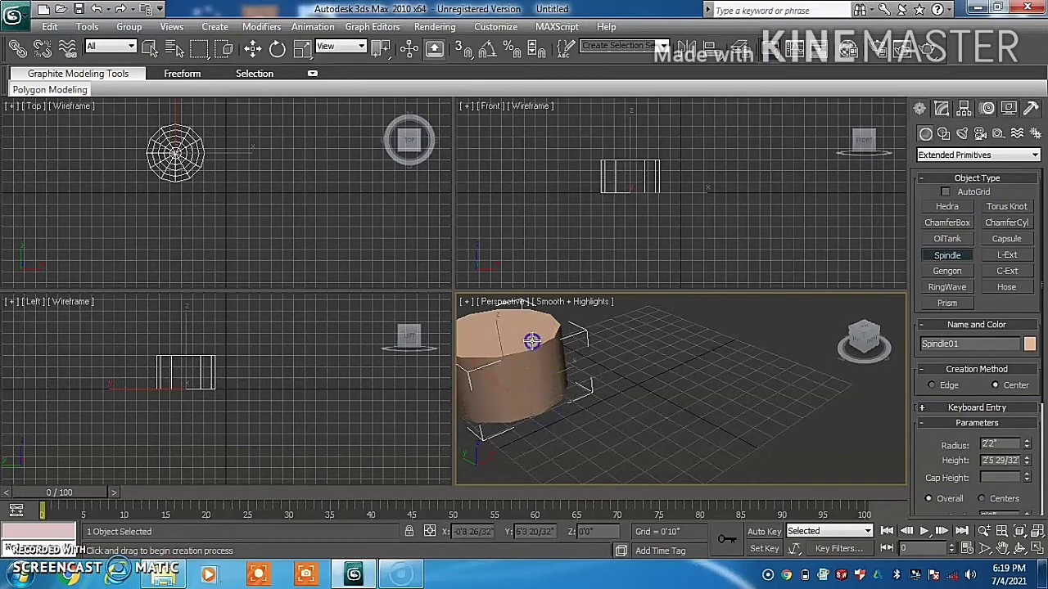
{"action": "left_click", "coordinate": [522, 313]}
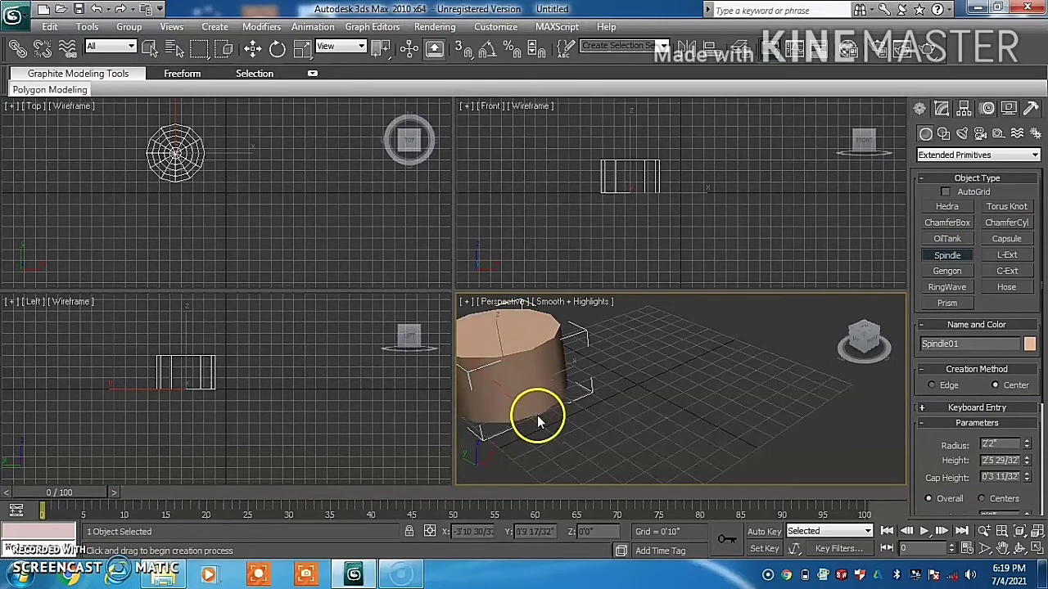
{"action": "left_click", "coordinate": [521, 303]}
Build a taller blue pointed spindle beside it with a 2'0 21/32" cap height
{"action": "left_click", "coordinate": [648, 403]}
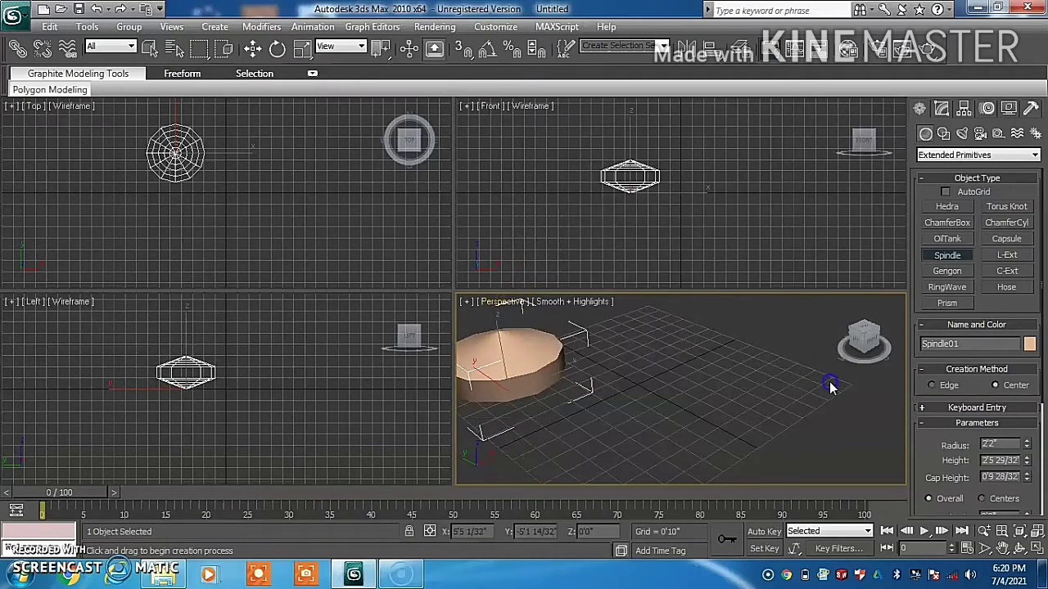
{"action": "left_click", "coordinate": [954, 250]}
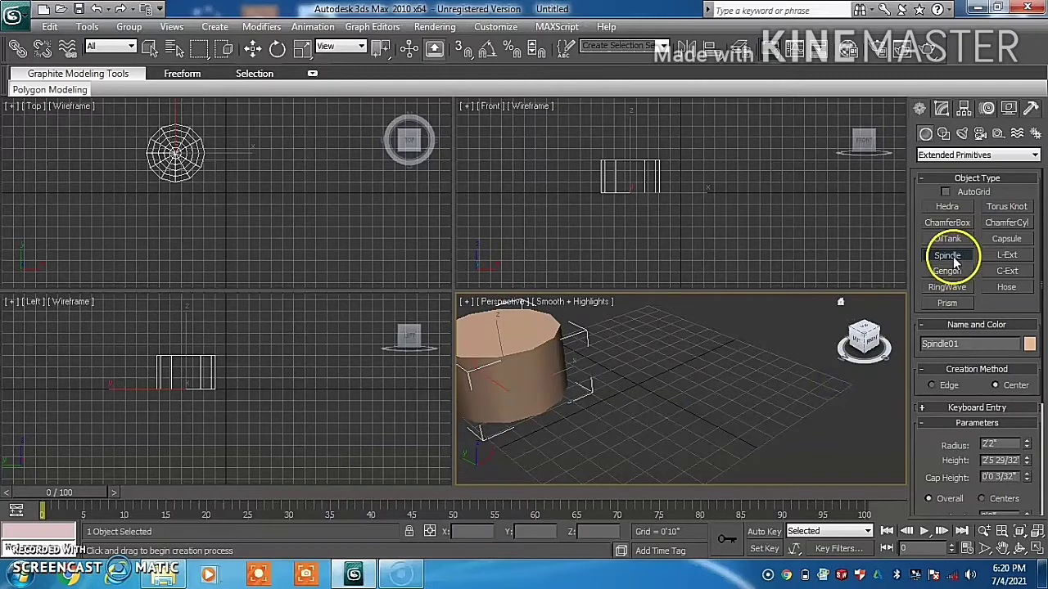
{"action": "left_click_drag", "start_coordinate": [657, 412], "coordinate": [701, 423]}
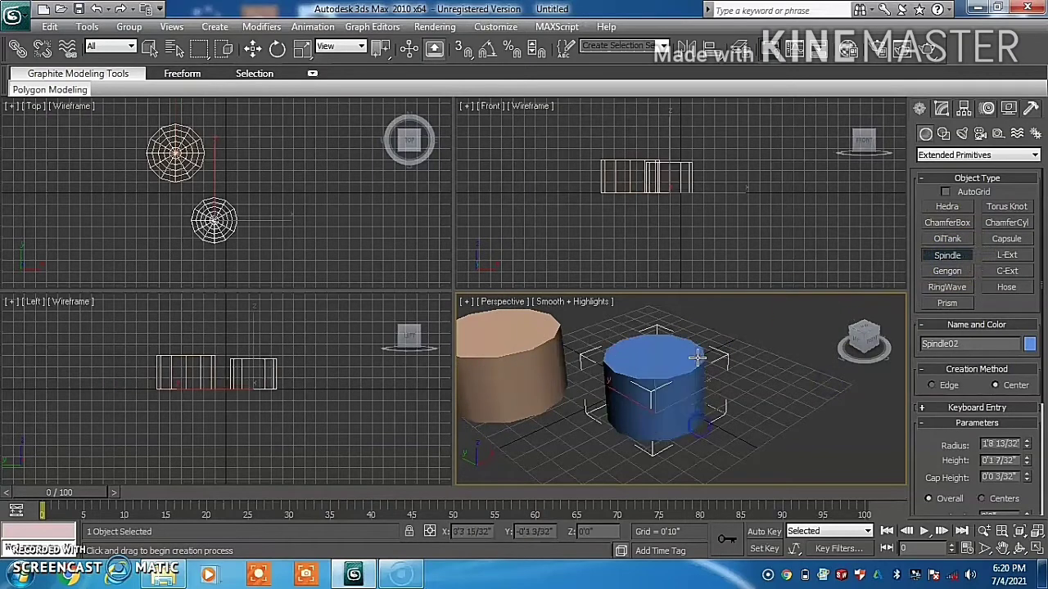
{"action": "left_click_drag", "start_coordinate": [674, 304], "coordinate": [641, 389]}
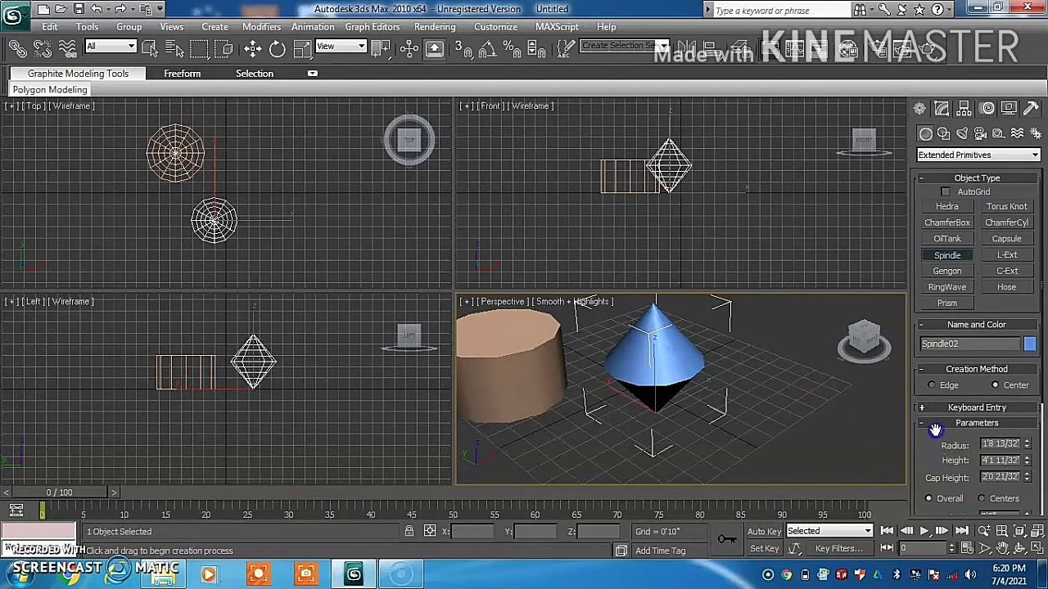
Lower the blue spindle's Cap Height with its spinner
{"action": "left_click_drag", "start_coordinate": [935, 430], "coordinate": [937, 373]}
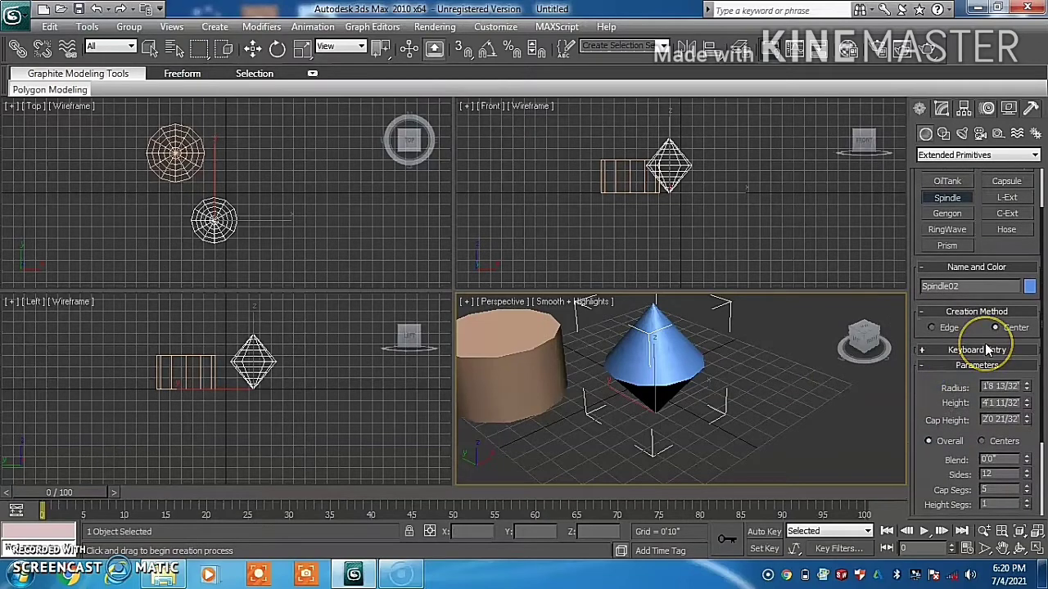
{"action": "left_click_drag", "start_coordinate": [923, 389], "coordinate": [922, 331]}
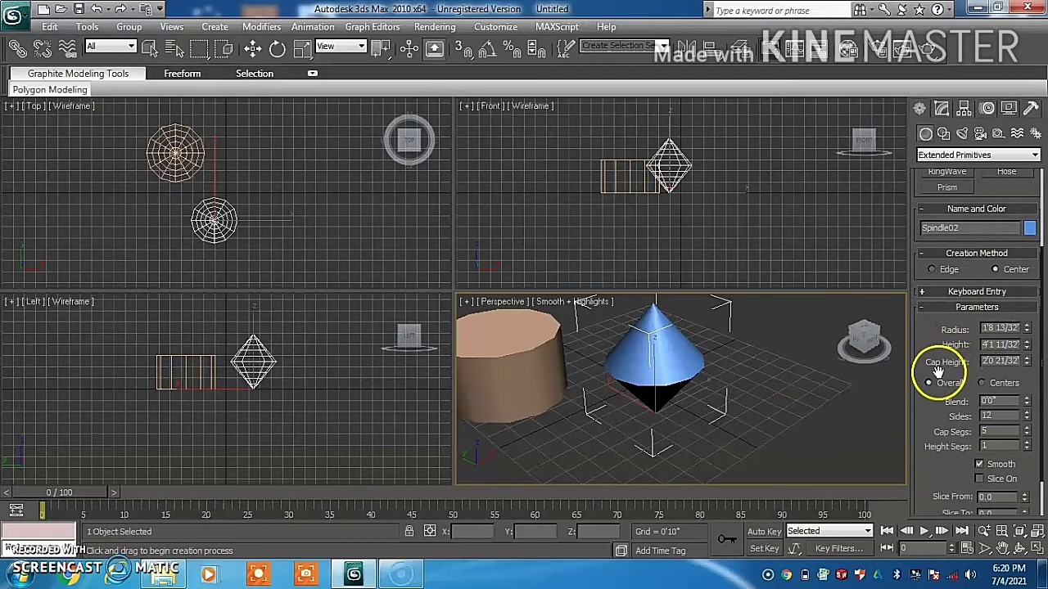
{"action": "left_click_drag", "start_coordinate": [936, 405], "coordinate": [934, 389]}
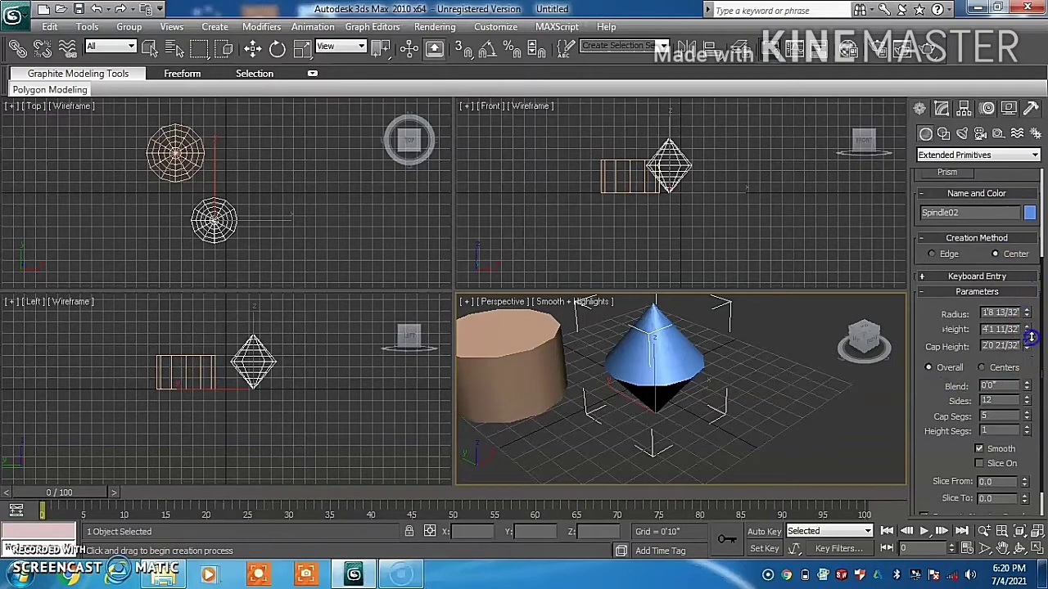
{"action": "left_click_drag", "start_coordinate": [1030, 338], "coordinate": [1020, 357]}
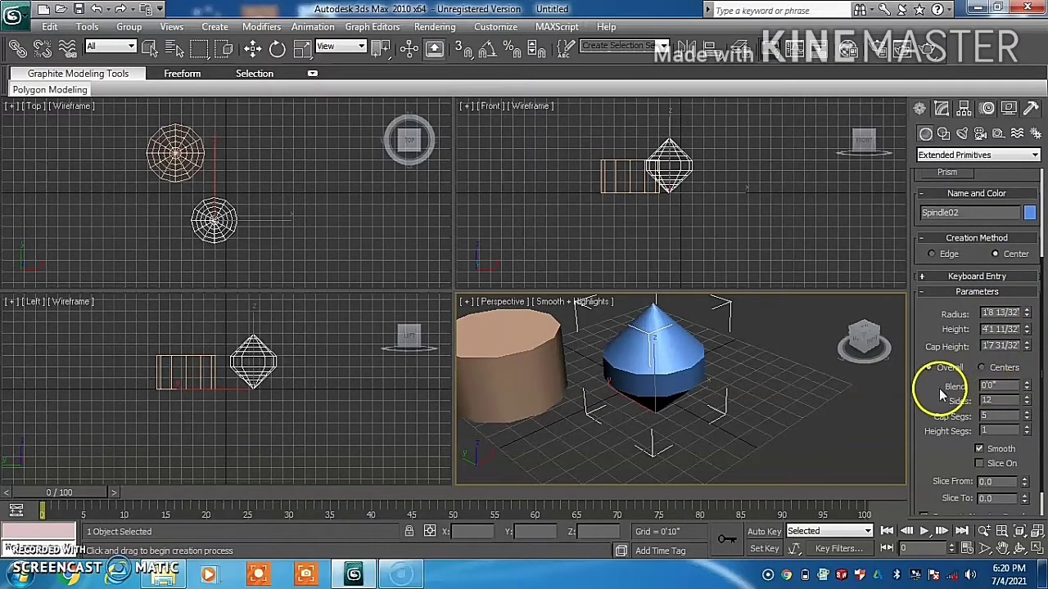
Enable Slice On and set Slice From to 234.5 to cut a wedge
{"action": "left_click_drag", "start_coordinate": [939, 388], "coordinate": [931, 363]}
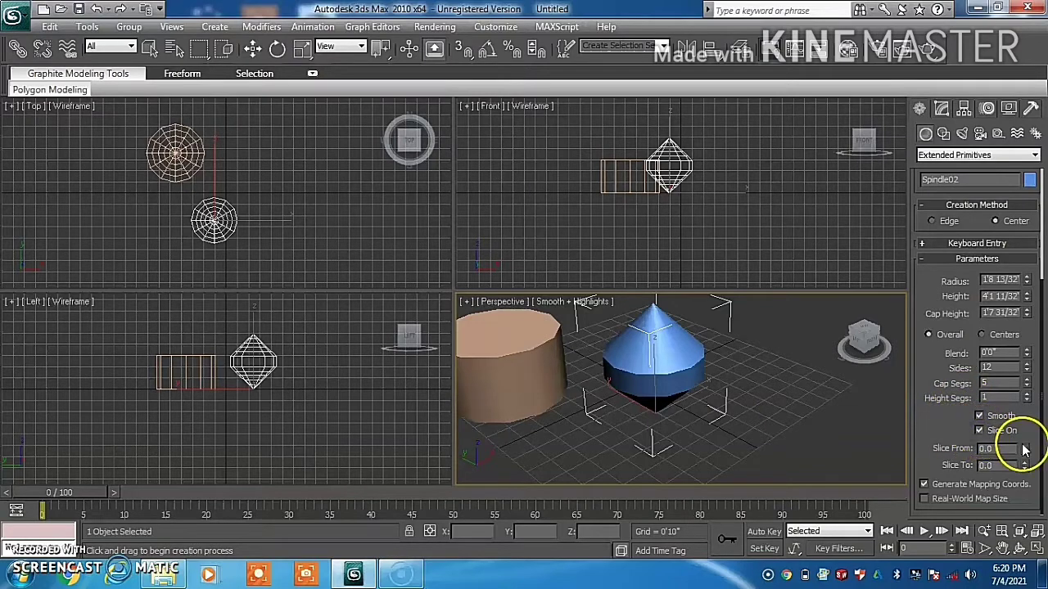
{"action": "mouse_move", "coordinate": [1025, 449]}
{"action": "left_mouse_down"}
{"action": "mouse_move", "coordinate": [1003, 94]}
{"action": "mouse_move", "coordinate": [732, 332]}
{"action": "left_mouse_up"}
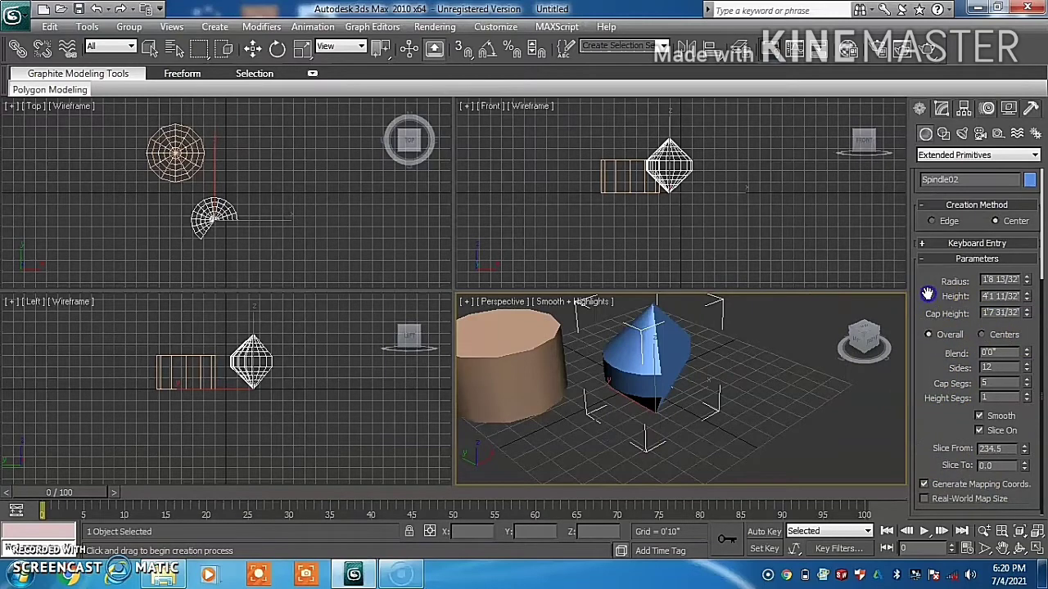
{"action": "left_click_drag", "start_coordinate": [929, 298], "coordinate": [943, 555]}
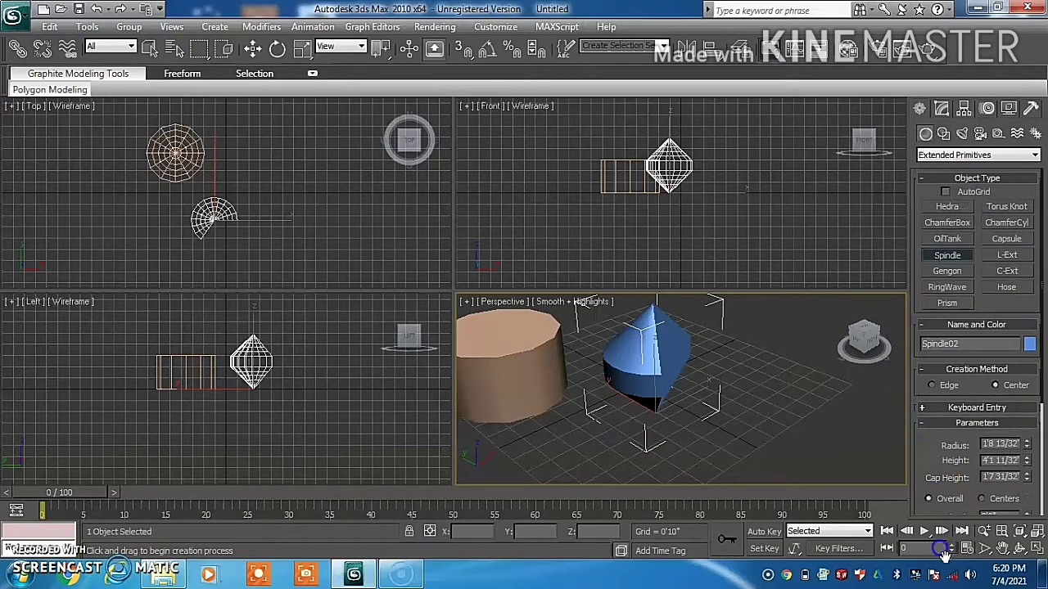
Draw a green L-Ext beside the spindles, setting footprint, height and wall thickness
{"action": "left_click", "coordinate": [999, 256]}
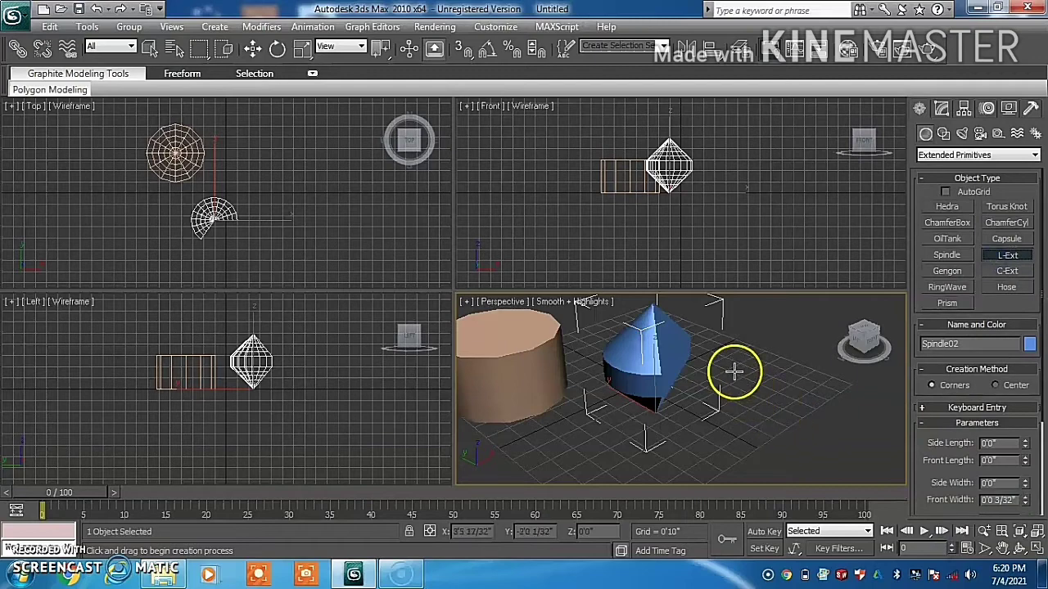
{"action": "mouse_move", "coordinate": [743, 379]}
{"action": "left_mouse_down"}
{"action": "mouse_move", "coordinate": [763, 395]}
{"action": "mouse_move", "coordinate": [739, 463]}
{"action": "left_mouse_up"}
{"action": "left_click", "coordinate": [721, 412]}
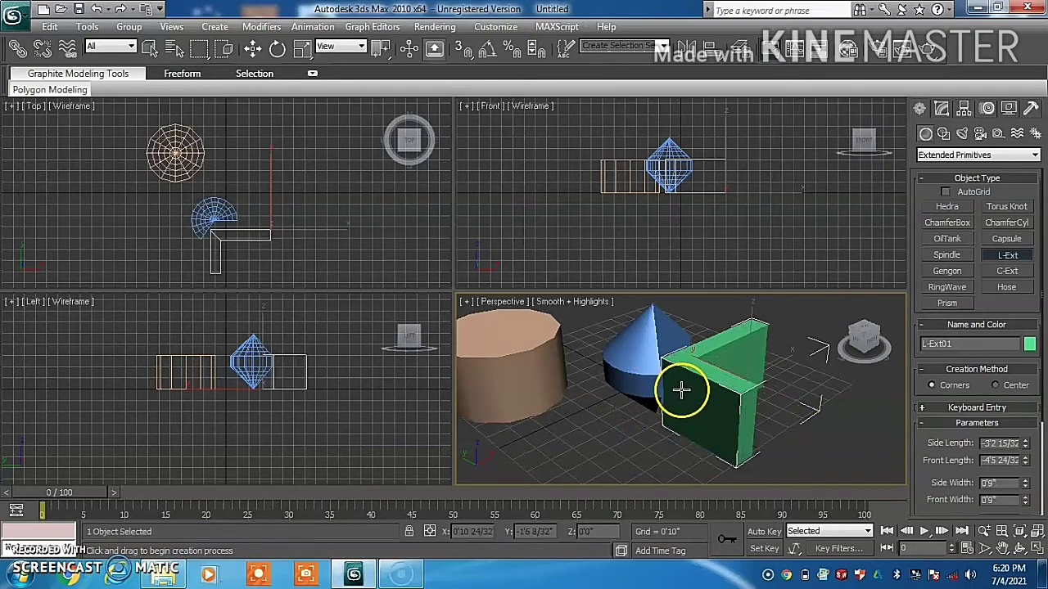
{"action": "left_click", "coordinate": [643, 358]}
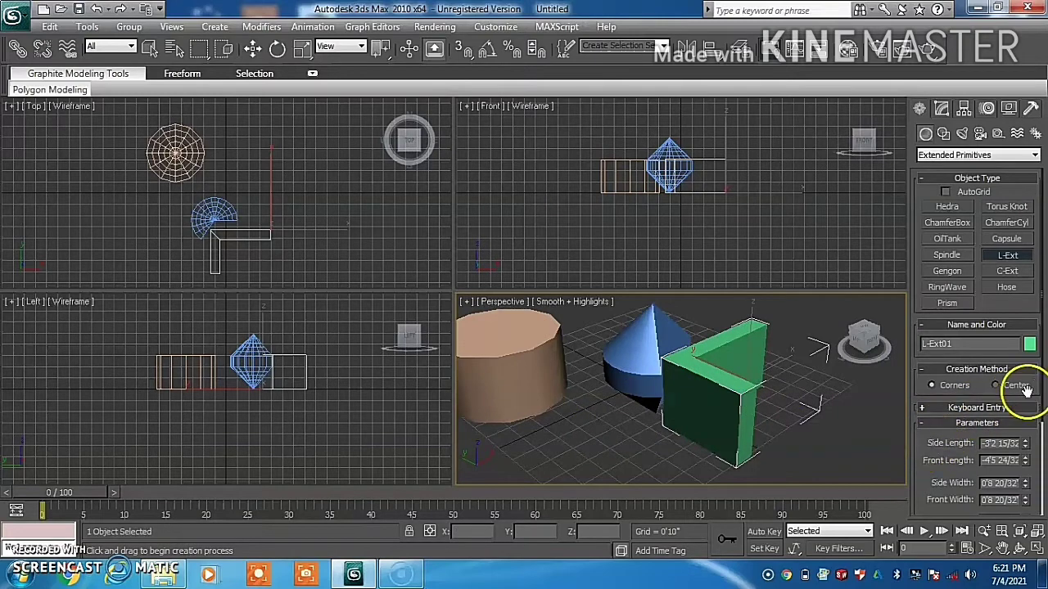
Scroll through the L-Ext parameters, then select every object in the scene
{"action": "mouse_move", "coordinate": [936, 451]}
{"action": "left_mouse_down"}
{"action": "mouse_move", "coordinate": [924, 385]}
{"action": "mouse_move", "coordinate": [940, 385]}
{"action": "mouse_move", "coordinate": [939, 371]}
{"action": "mouse_move", "coordinate": [933, 394]}
{"action": "left_mouse_up"}
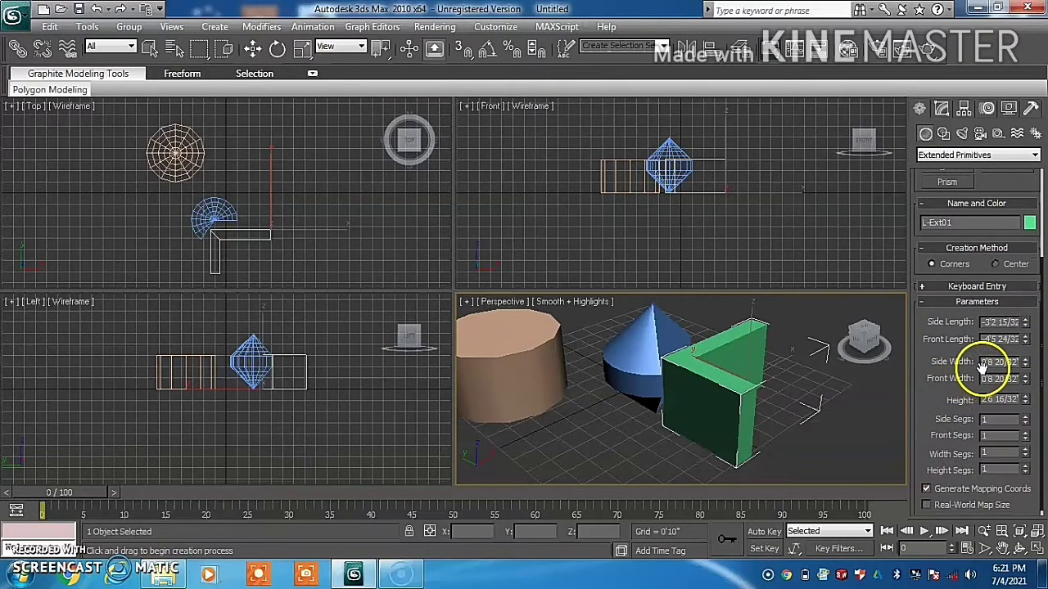
{"action": "left_click_drag", "start_coordinate": [928, 401], "coordinate": [928, 394]}
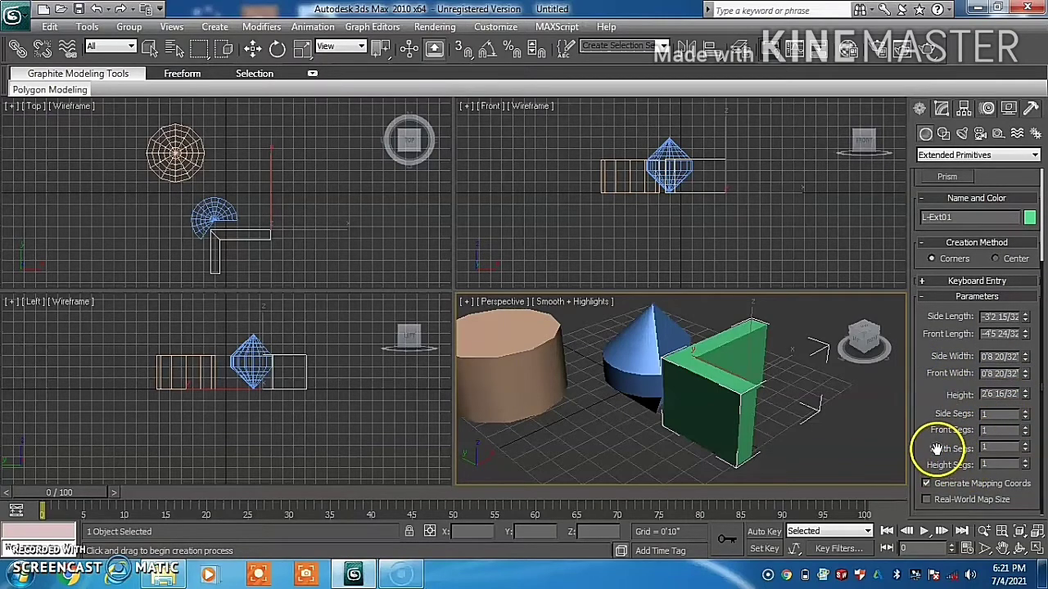
{"action": "left_click_drag", "start_coordinate": [928, 355], "coordinate": [974, 540]}
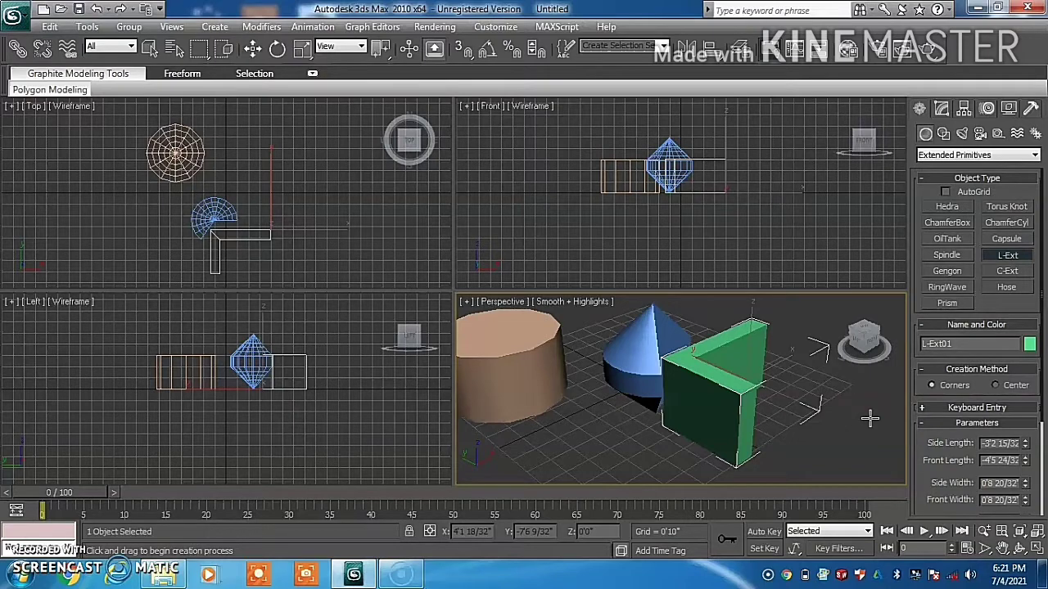
{"action": "key", "text": "ctrl+a"}
Delete all objects, then start a Gengon and cancel the first green attempt
{"action": "key", "text": "Delete"}
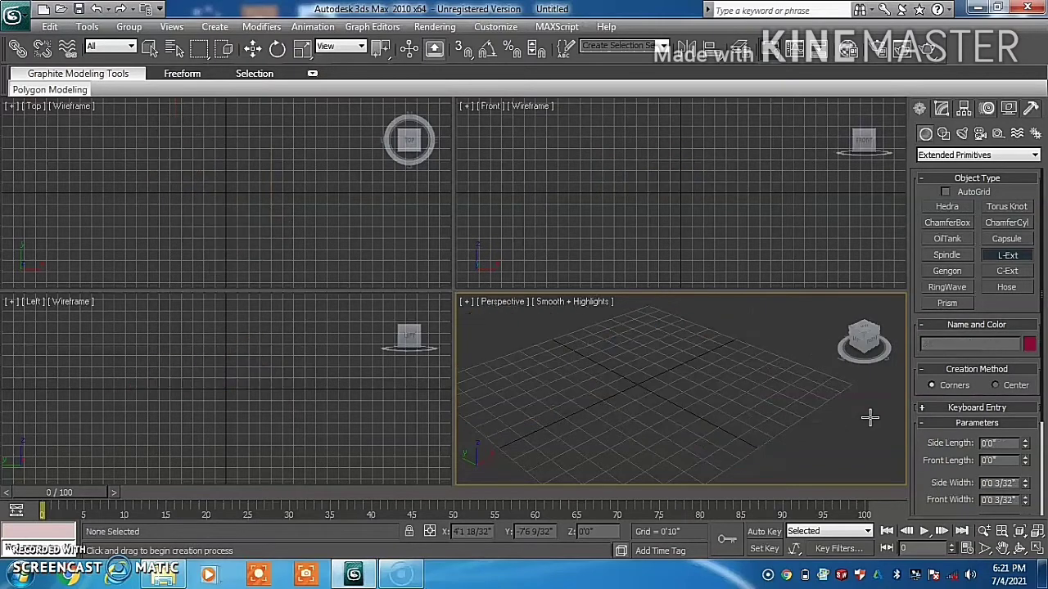
{"action": "left_click", "coordinate": [947, 273]}
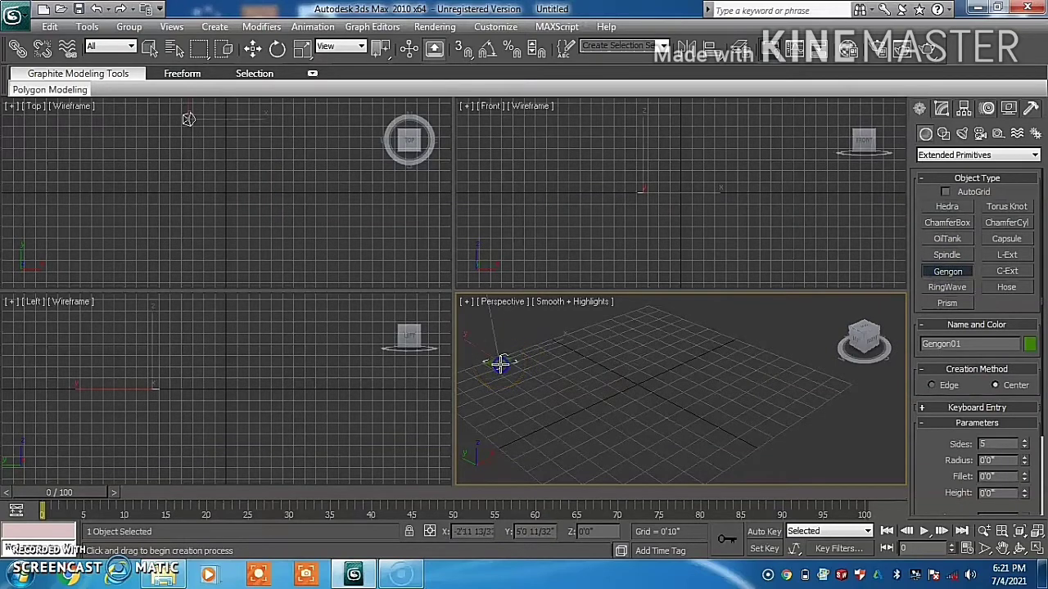
{"action": "left_click_drag", "start_coordinate": [501, 363], "coordinate": [515, 393]}
{"action": "left_click", "coordinate": [513, 328]}
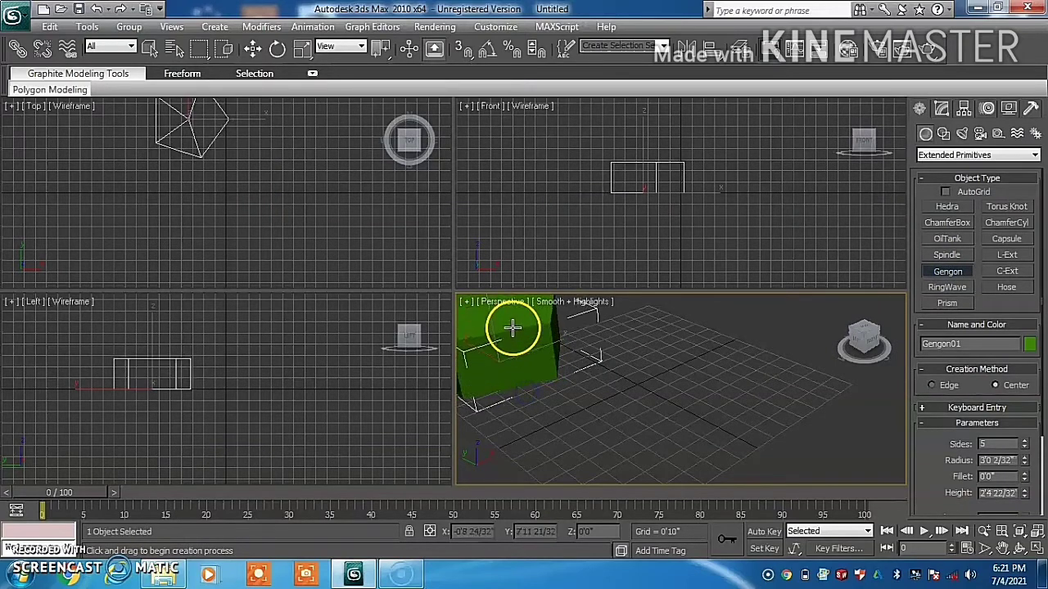
{"action": "right_click", "coordinate": [522, 372]}
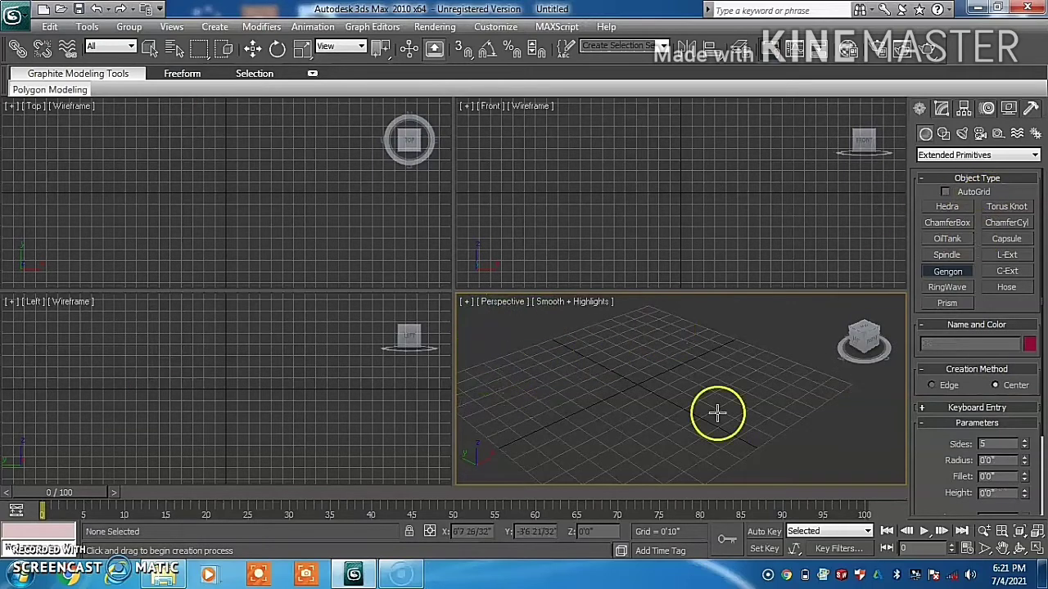
Draw a teal Gengon, 0'11 1/32" radius and 2'0 2/32" tall, with 8 sides
{"action": "left_click_drag", "start_coordinate": [527, 388], "coordinate": [537, 401]}
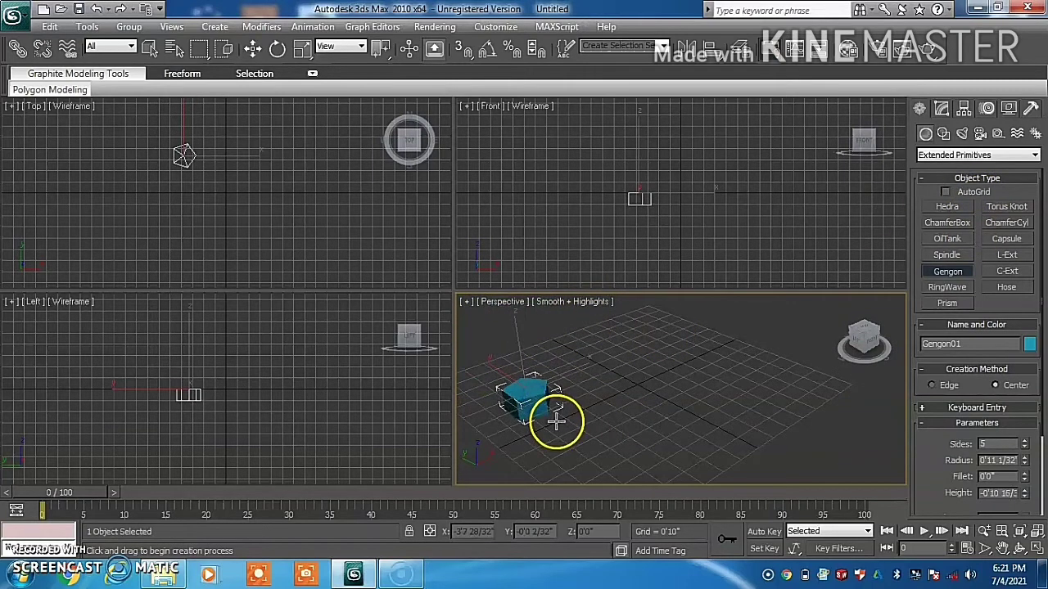
{"action": "left_click", "coordinate": [531, 344]}
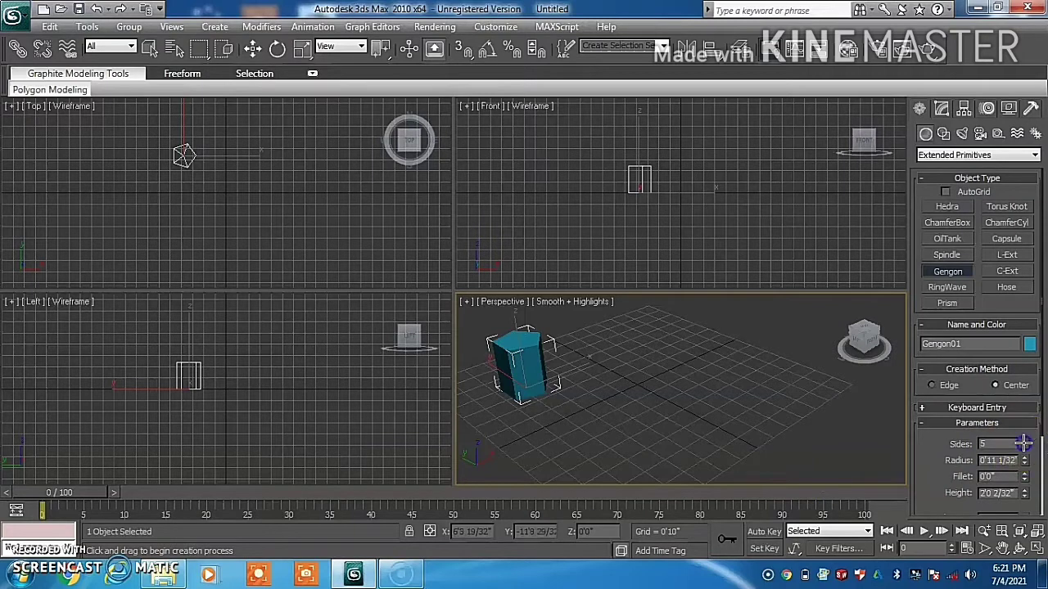
{"action": "left_click", "coordinate": [1023, 441]}
{"action": "left_click", "coordinate": [1023, 441]}
{"action": "left_click", "coordinate": [1024, 441]}
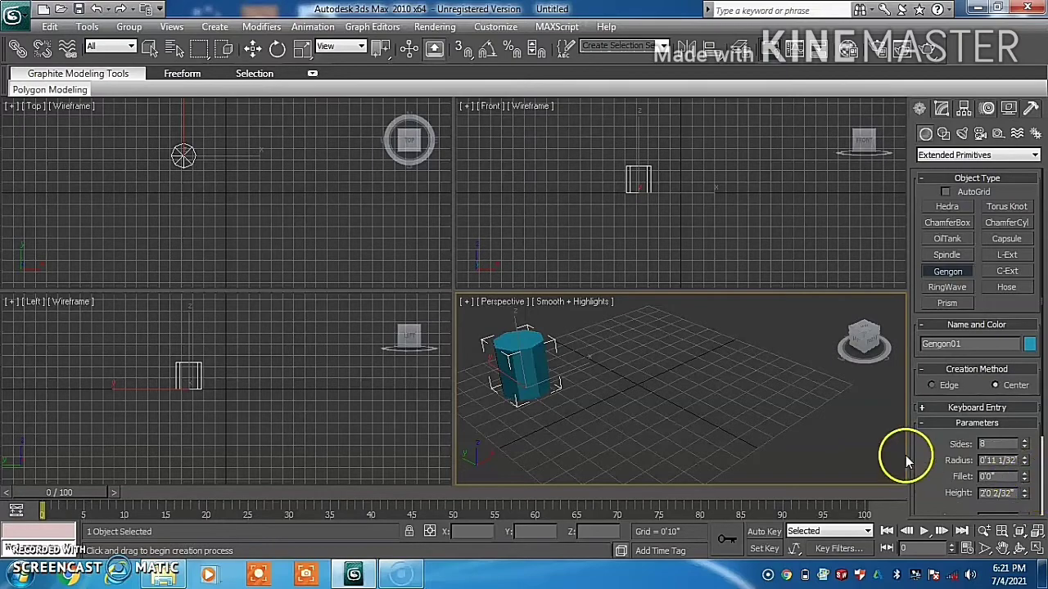
Adjust the Gengon's side and height segments and turn on Smooth
{"action": "left_click_drag", "start_coordinate": [945, 456], "coordinate": [934, 354]}
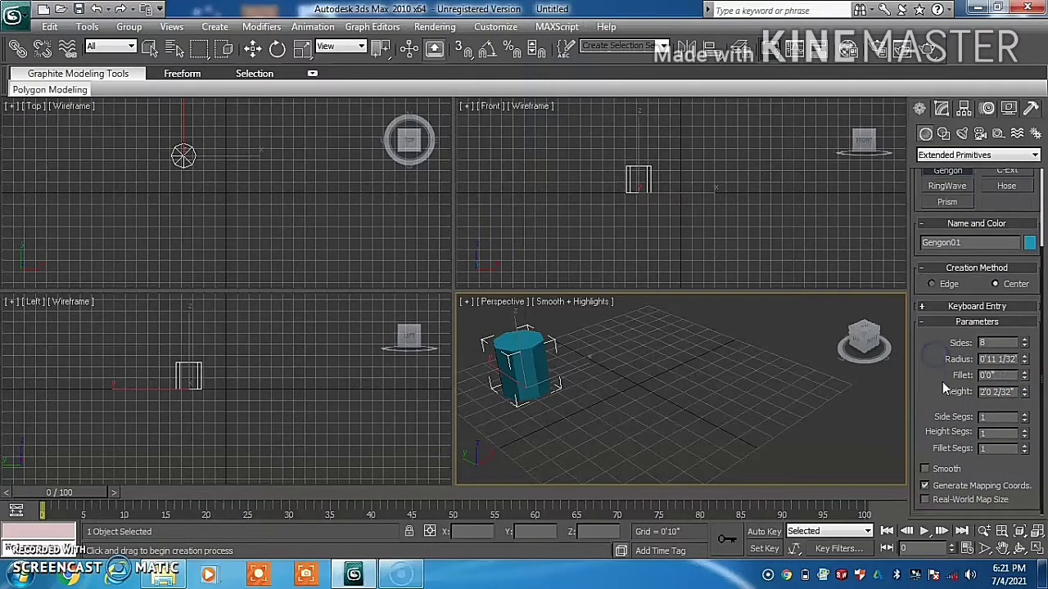
{"action": "left_click", "coordinate": [1001, 427]}
{"action": "left_click", "coordinate": [999, 434]}
{"action": "left_click", "coordinate": [928, 459]}
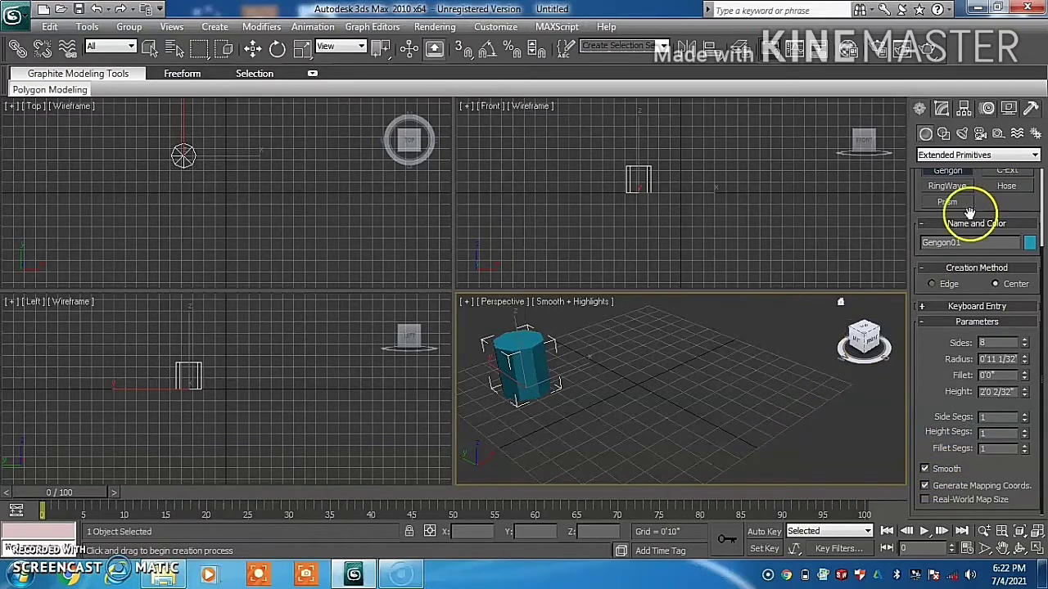
{"action": "scroll", "coordinate": [983, 212], "scroll_direction": "up", "scroll_amount": 1}
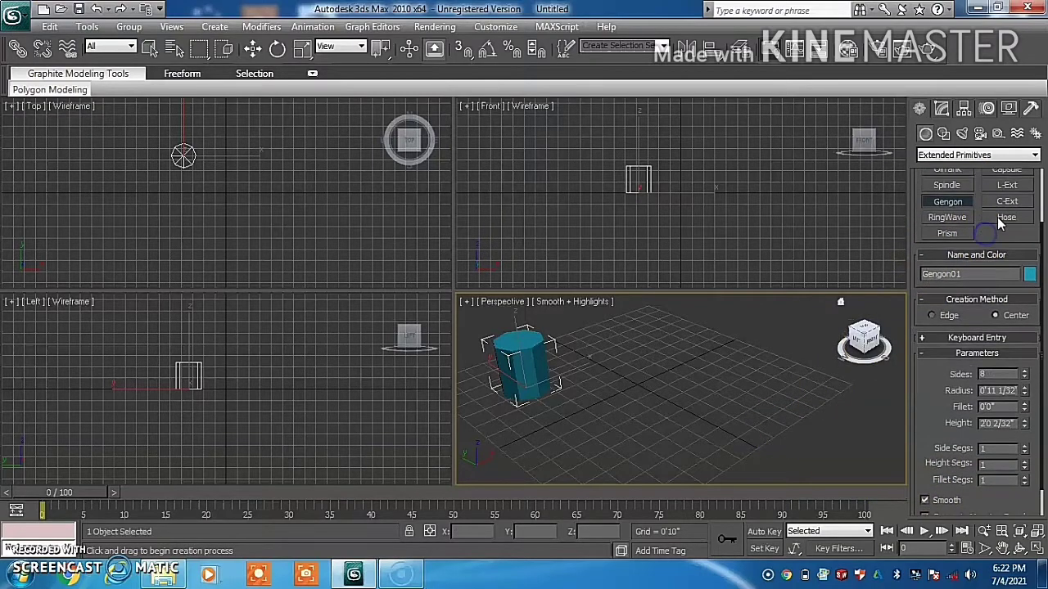
Draw a pink C-Ext beside the Gengon, 2'6 14/32" tall
{"action": "left_click", "coordinate": [1006, 203]}
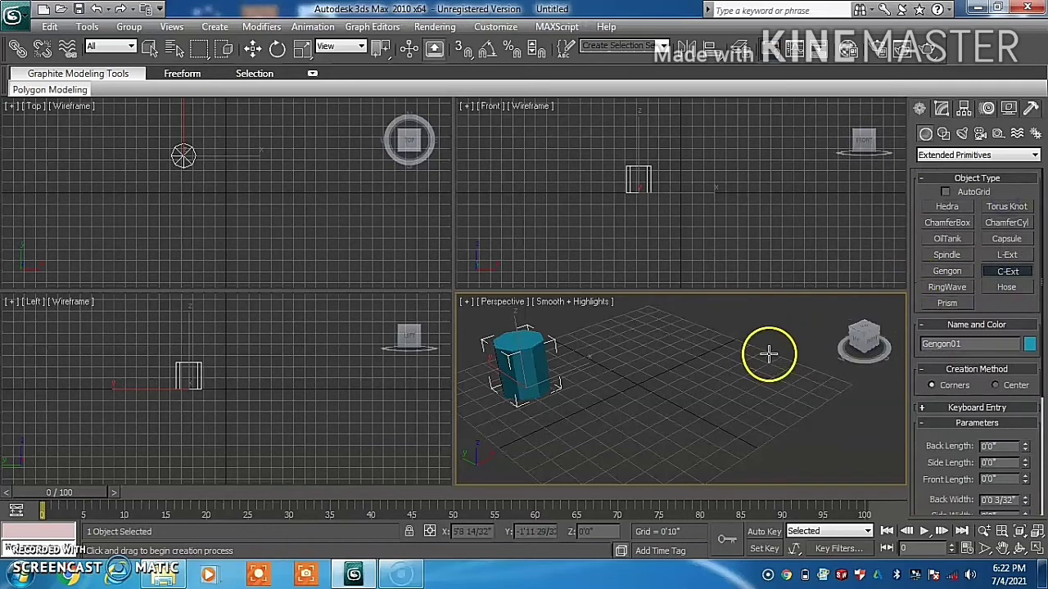
{"action": "mouse_move", "coordinate": [617, 361]}
{"action": "left_mouse_down"}
{"action": "mouse_move", "coordinate": [627, 418]}
{"action": "mouse_move", "coordinate": [628, 364]}
{"action": "left_mouse_up"}
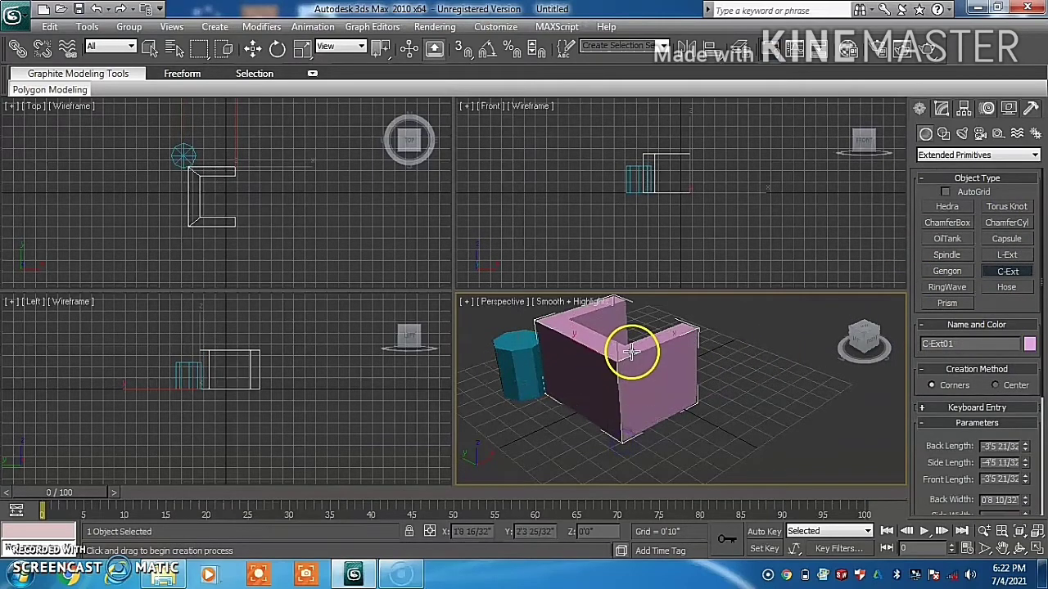
{"action": "left_click_drag", "start_coordinate": [601, 402], "coordinate": [581, 414]}
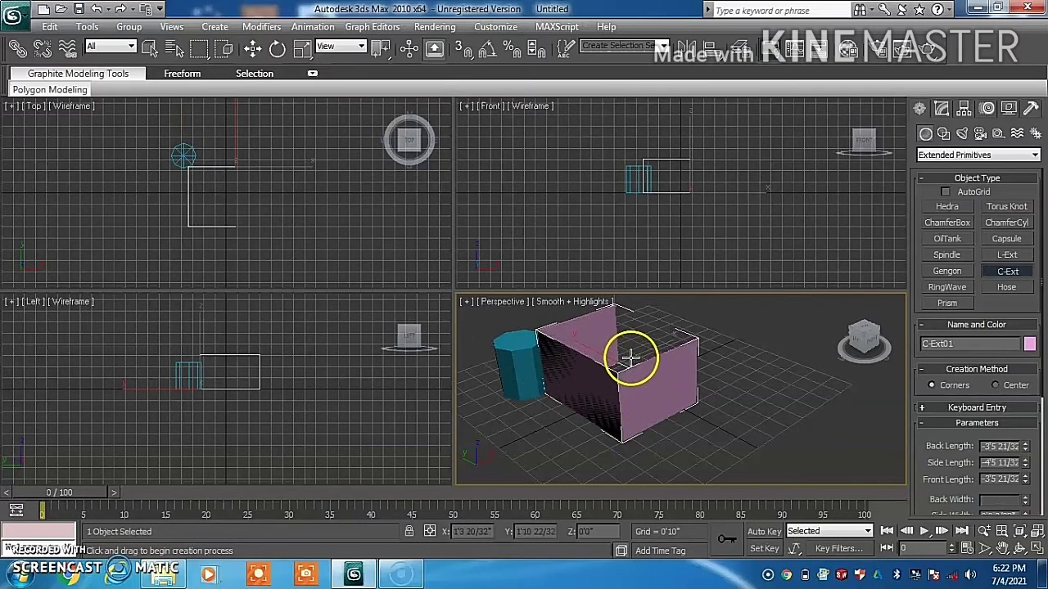
{"action": "left_click", "coordinate": [552, 457]}
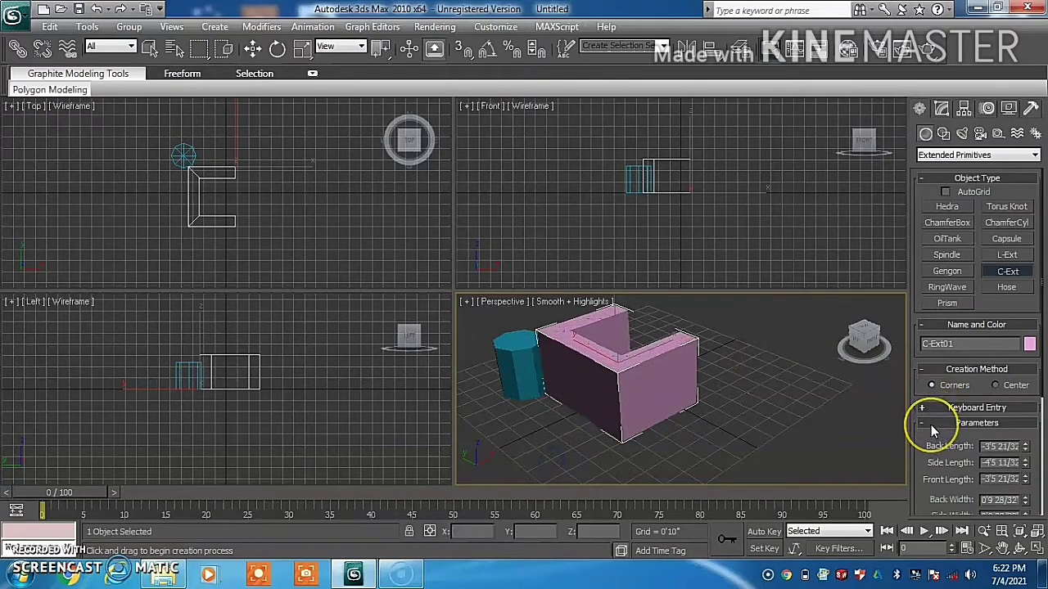
Set the C-Ext's Back, Side and Front Segs to 2, 4 and 5
{"action": "scroll", "coordinate": [929, 419], "scroll_direction": "down", "scroll_amount": 2}
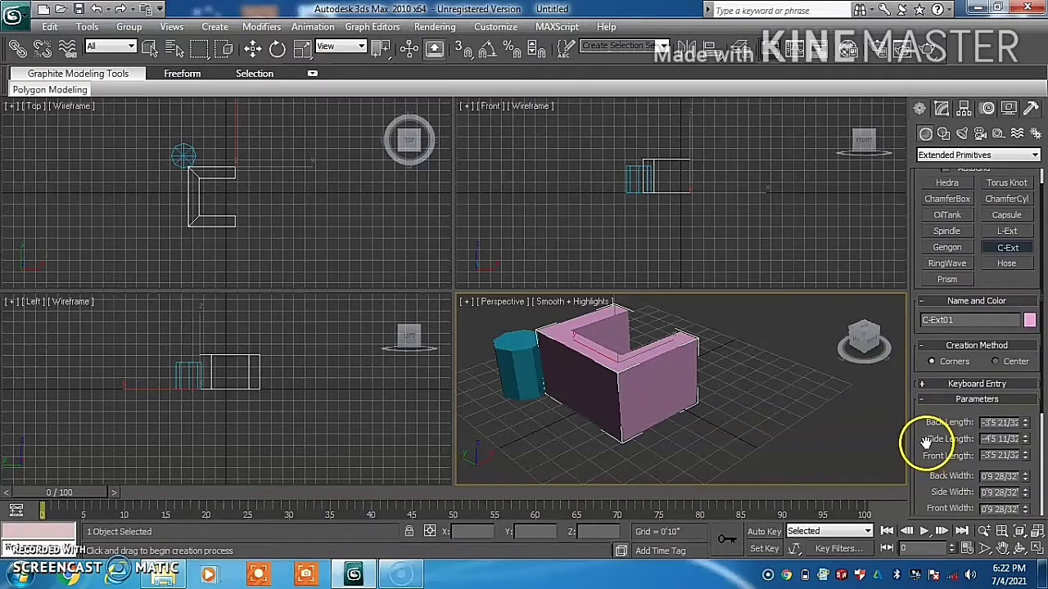
{"action": "left_click_drag", "start_coordinate": [928, 442], "coordinate": [928, 376]}
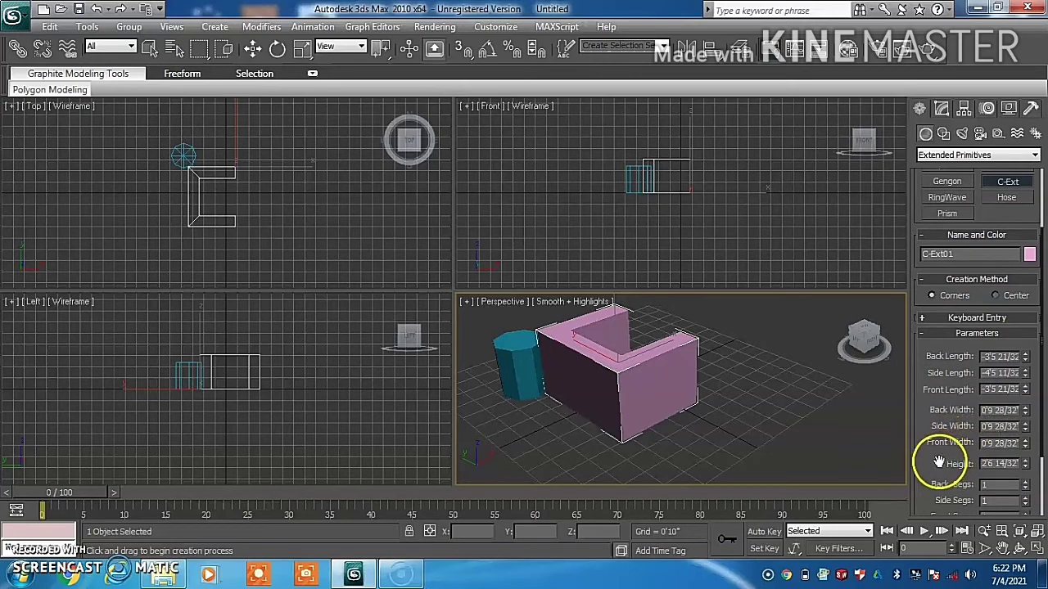
{"action": "left_click_drag", "start_coordinate": [936, 464], "coordinate": [934, 420]}
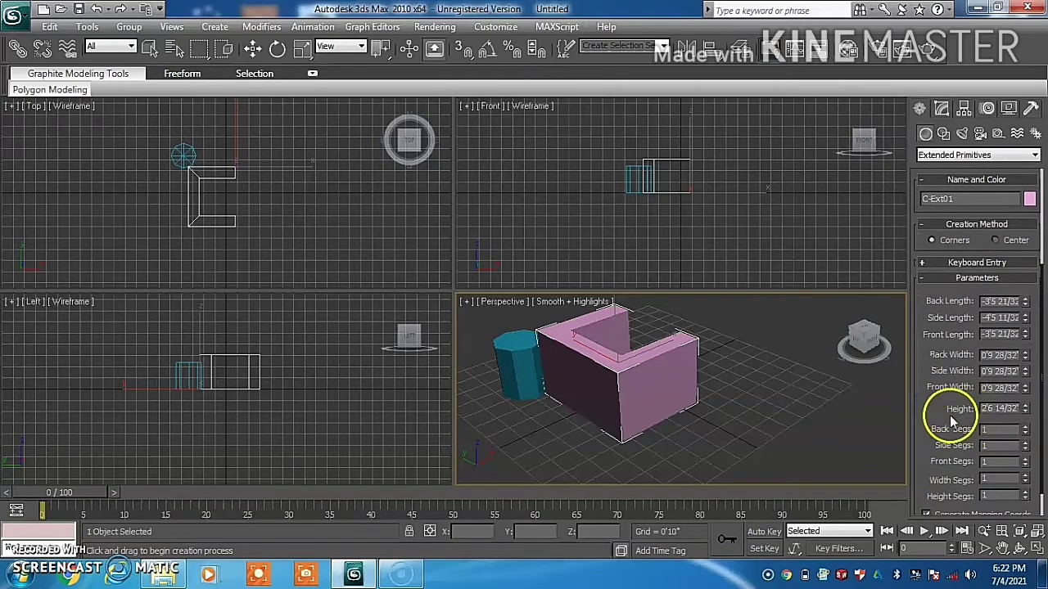
{"action": "left_click_drag", "start_coordinate": [920, 401], "coordinate": [920, 376]}
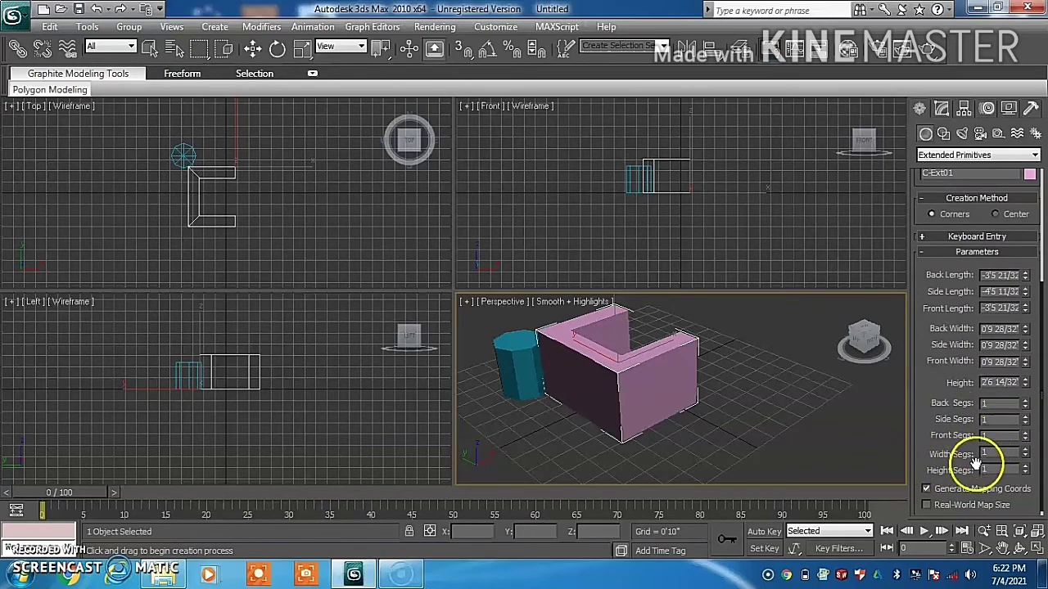
{"action": "left_click_drag", "start_coordinate": [922, 451], "coordinate": [920, 446]}
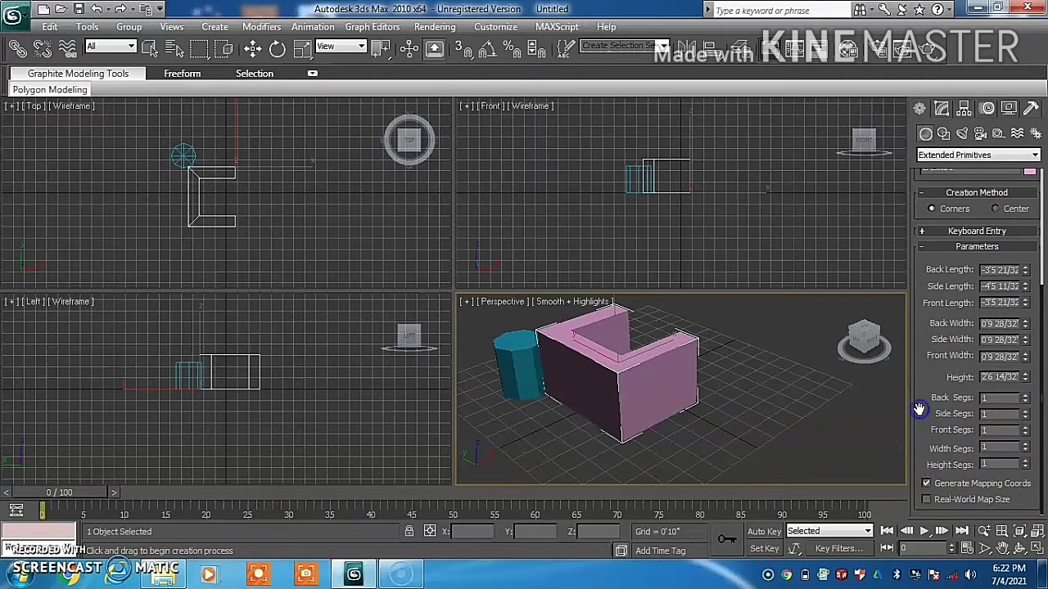
{"action": "left_click", "coordinate": [1025, 397]}
{"action": "left_click", "coordinate": [1025, 397]}
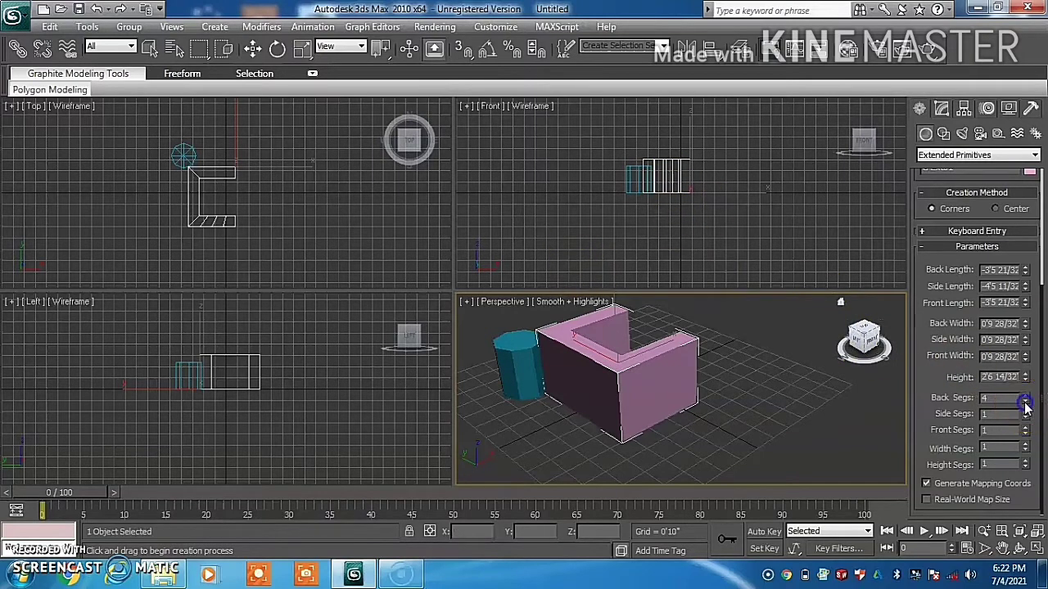
{"action": "left_click_drag", "start_coordinate": [1025, 402], "coordinate": [1026, 407]}
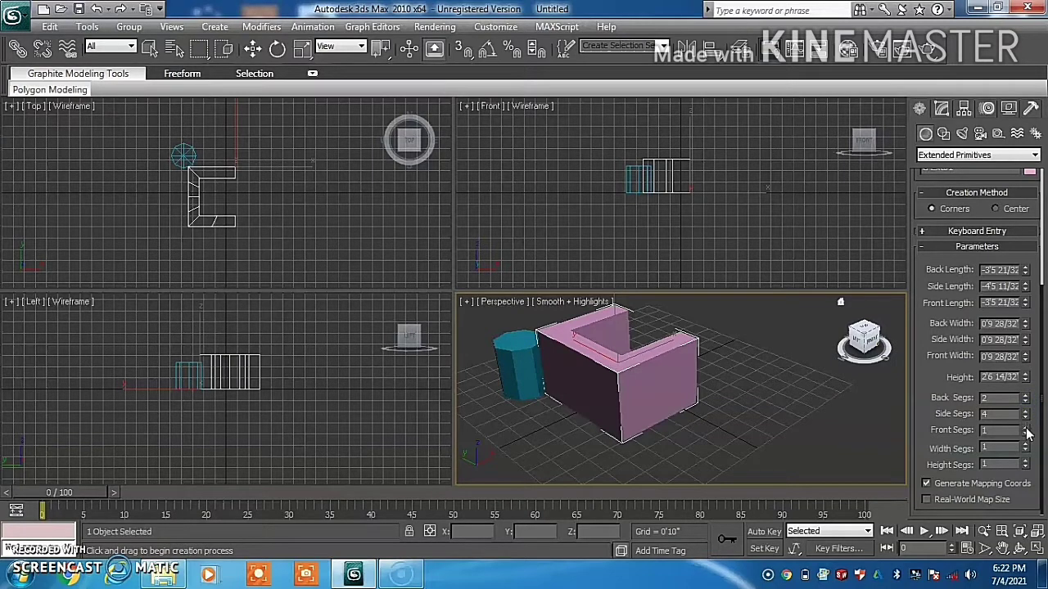
{"action": "left_click_drag", "start_coordinate": [1027, 434], "coordinate": [1028, 432]}
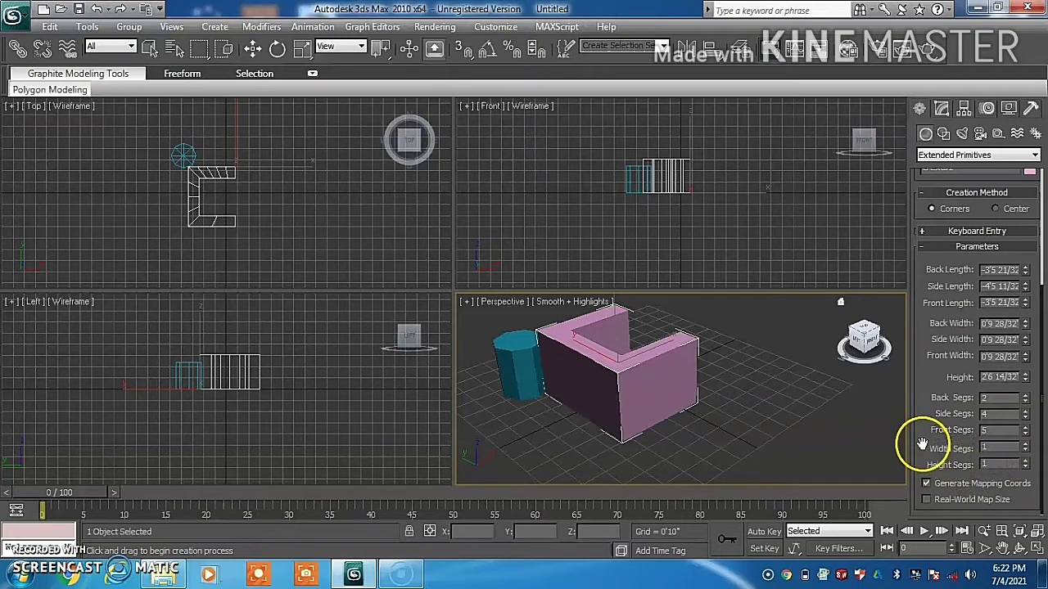
{"action": "scroll", "coordinate": [941, 458], "scroll_direction": "up", "scroll_amount": 5}
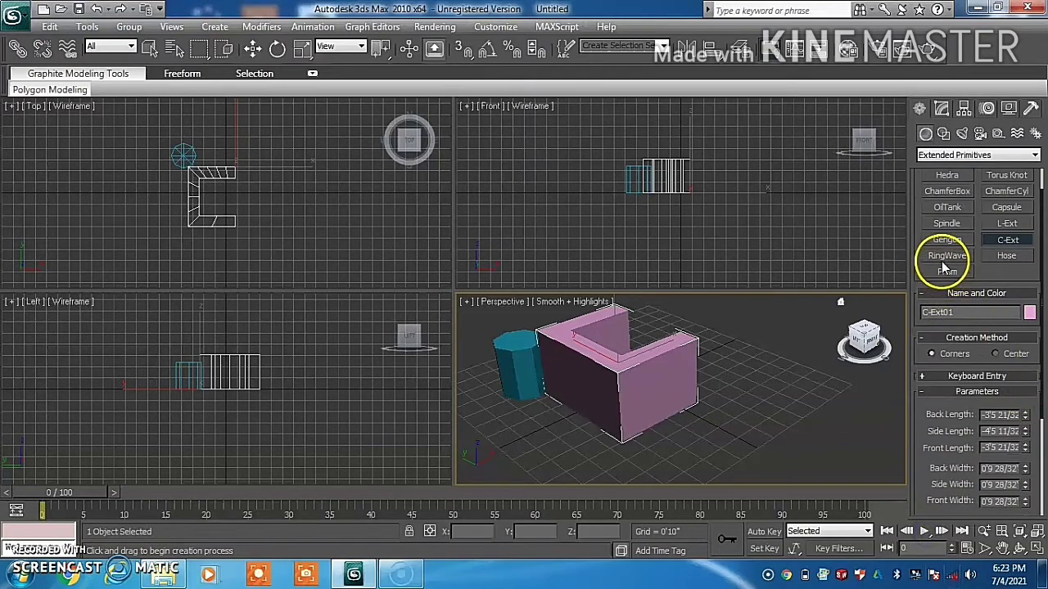
Create a small RingWave, then cancel an oversized blue second attempt
{"action": "left_click", "coordinate": [946, 255]}
{"action": "left_click", "coordinate": [750, 409]}
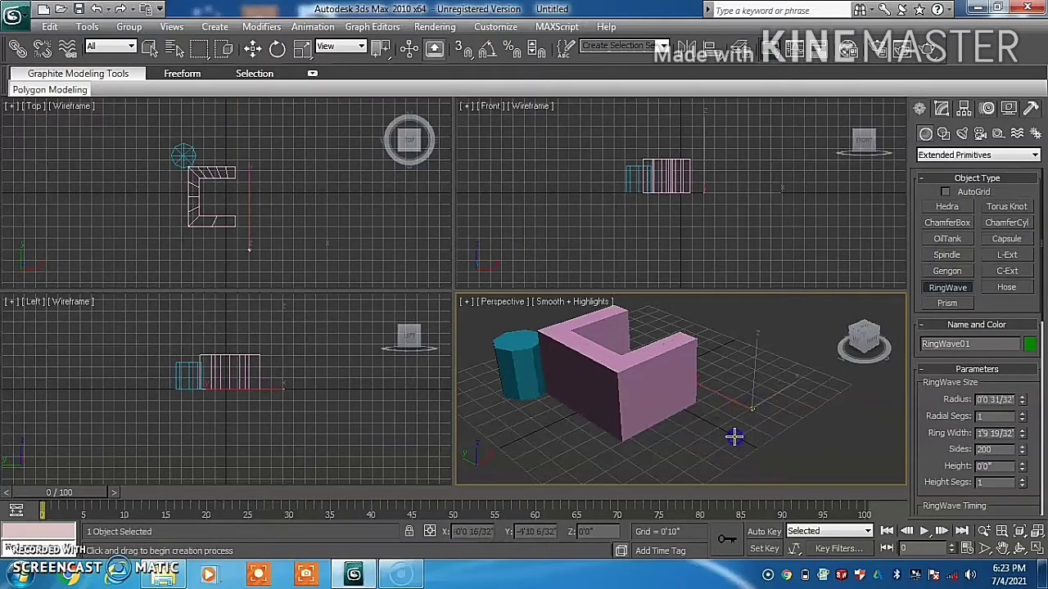
{"action": "left_click", "coordinate": [702, 407]}
{"action": "left_click_drag", "start_coordinate": [701, 409], "coordinate": [713, 461]}
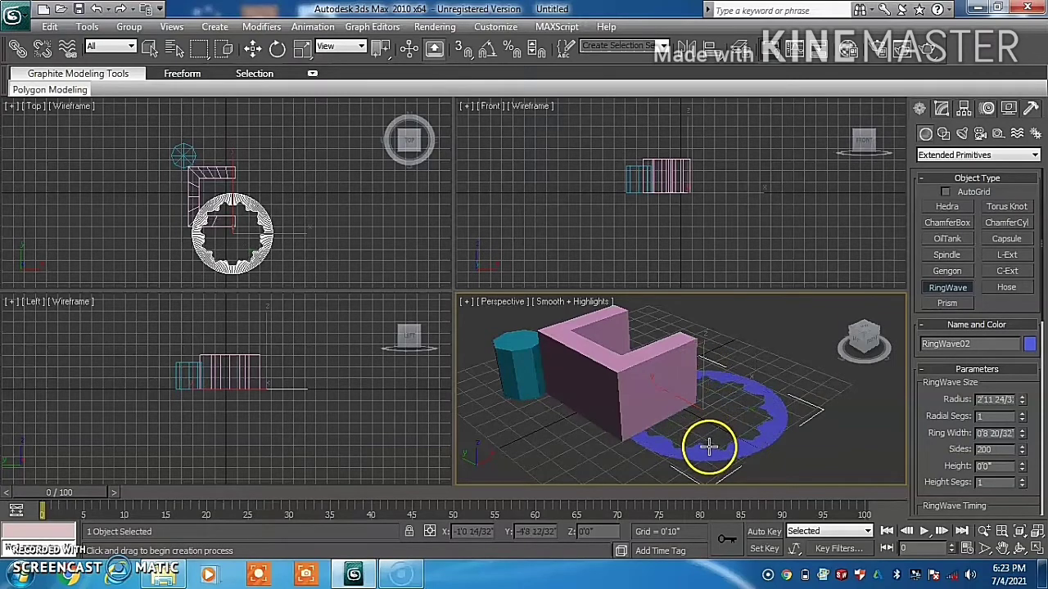
{"action": "right_click", "coordinate": [709, 439]}
Draw a green RingWave in front of the block: radius 1'10 28/32", width 0'8 26/32"
{"action": "left_click_drag", "start_coordinate": [733, 435], "coordinate": [746, 463]}
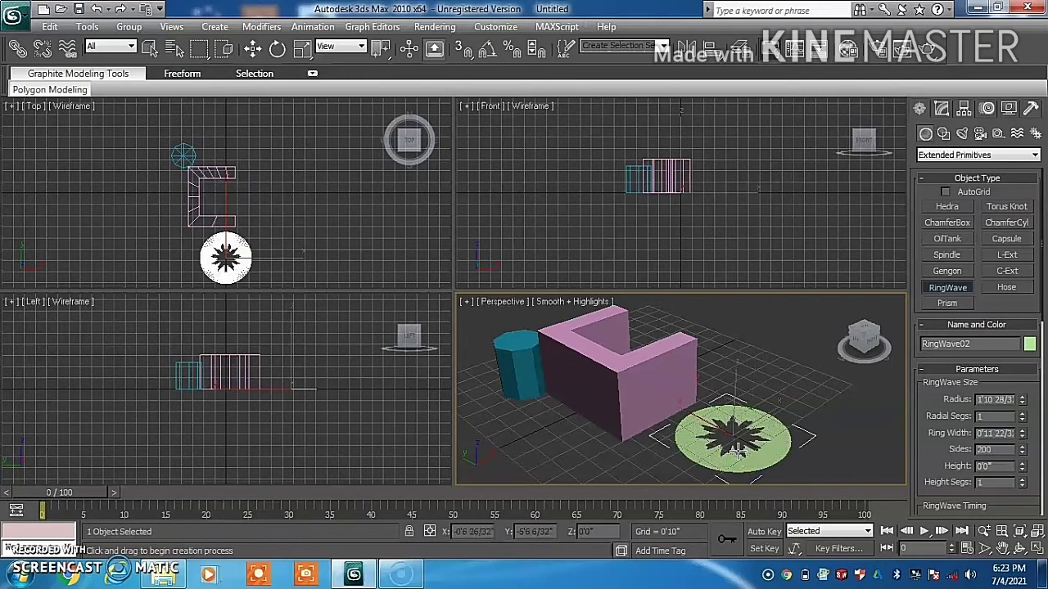
{"action": "left_click", "coordinate": [798, 416]}
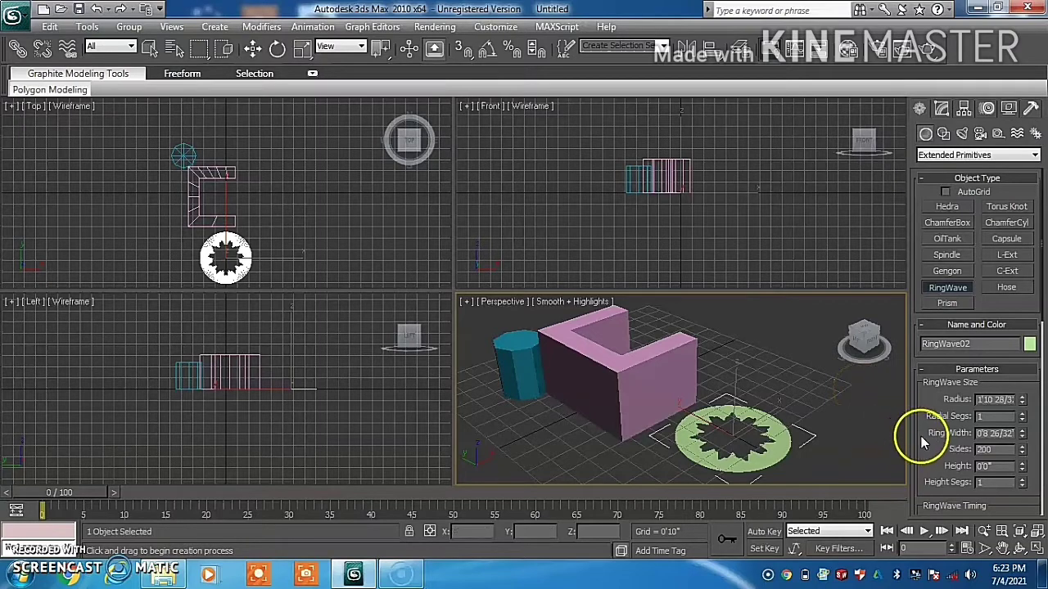
{"action": "left_click_drag", "start_coordinate": [924, 440], "coordinate": [930, 328]}
{"action": "mouse_move", "coordinate": [924, 459]}
{"action": "left_mouse_down"}
{"action": "mouse_move", "coordinate": [943, 354]}
{"action": "mouse_move", "coordinate": [945, 423]}
{"action": "mouse_move", "coordinate": [936, 328]}
{"action": "left_mouse_up"}
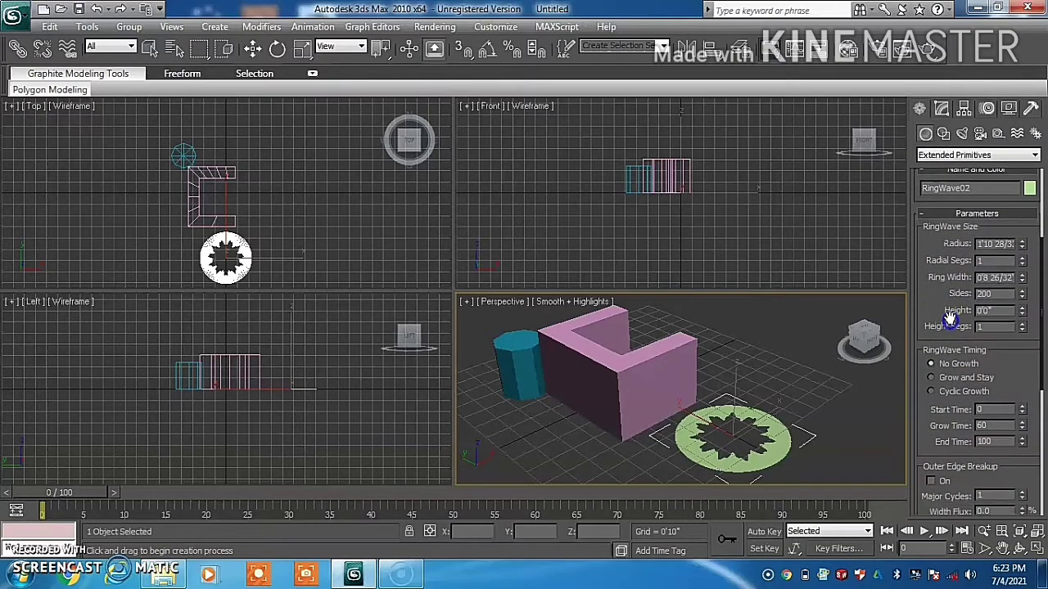
{"action": "mouse_move", "coordinate": [931, 408]}
{"action": "left_mouse_down"}
{"action": "mouse_move", "coordinate": [936, 362]}
{"action": "mouse_move", "coordinate": [924, 359]}
{"action": "left_mouse_up"}
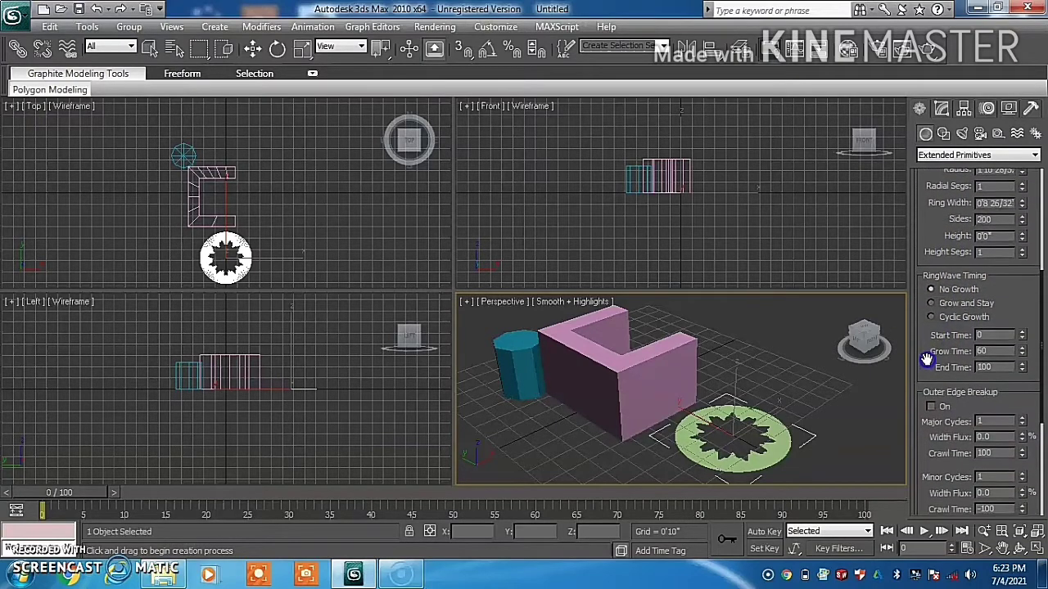
Delay the RingWave Start Time, draw another ring wave and delay its start too
{"action": "left_click", "coordinate": [1023, 334]}
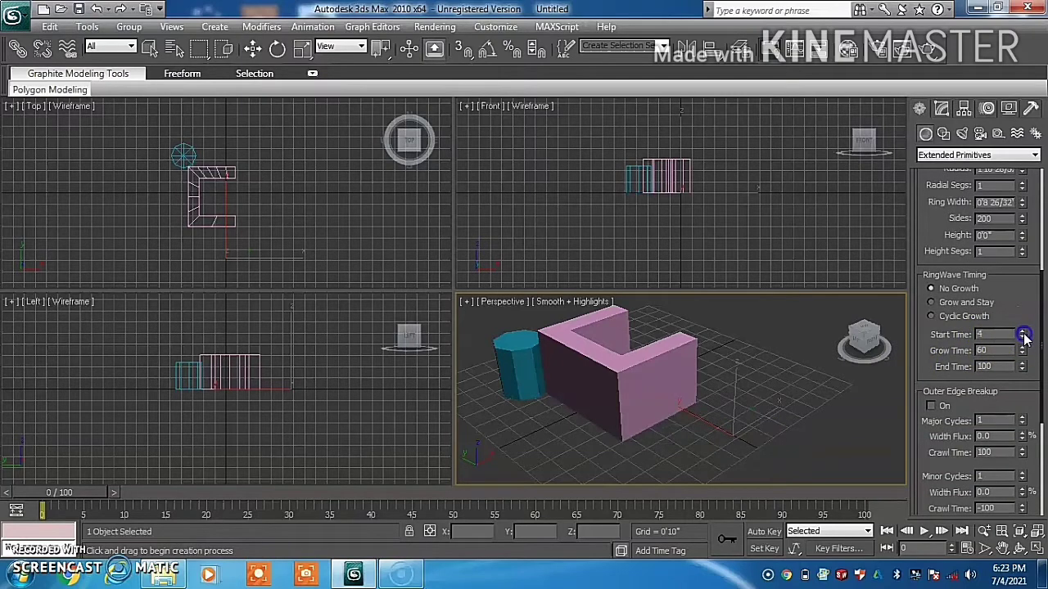
{"action": "left_click", "coordinate": [732, 451]}
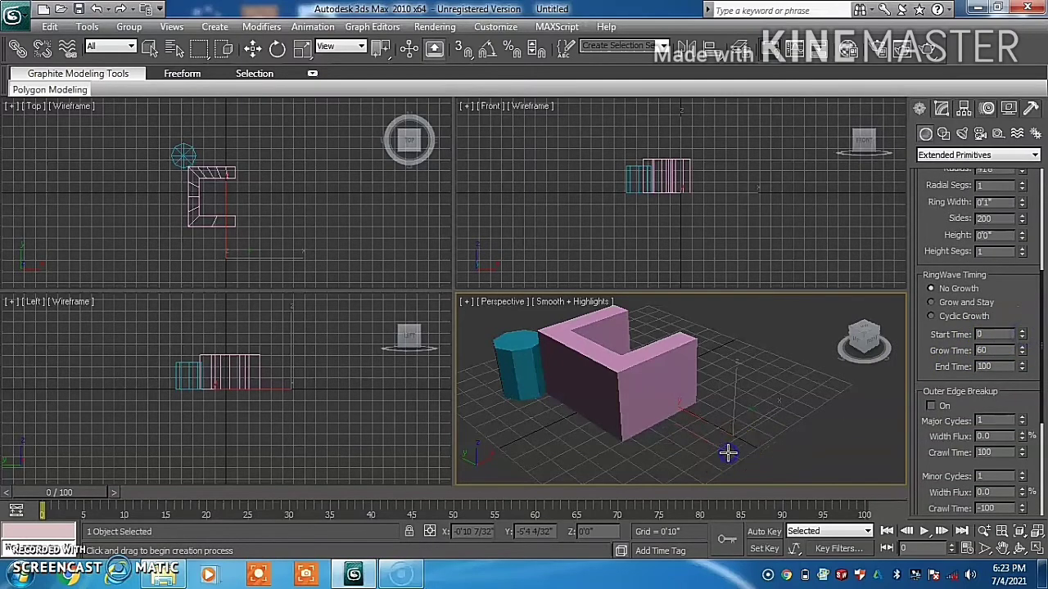
{"action": "left_click_drag", "start_coordinate": [722, 416], "coordinate": [750, 442]}
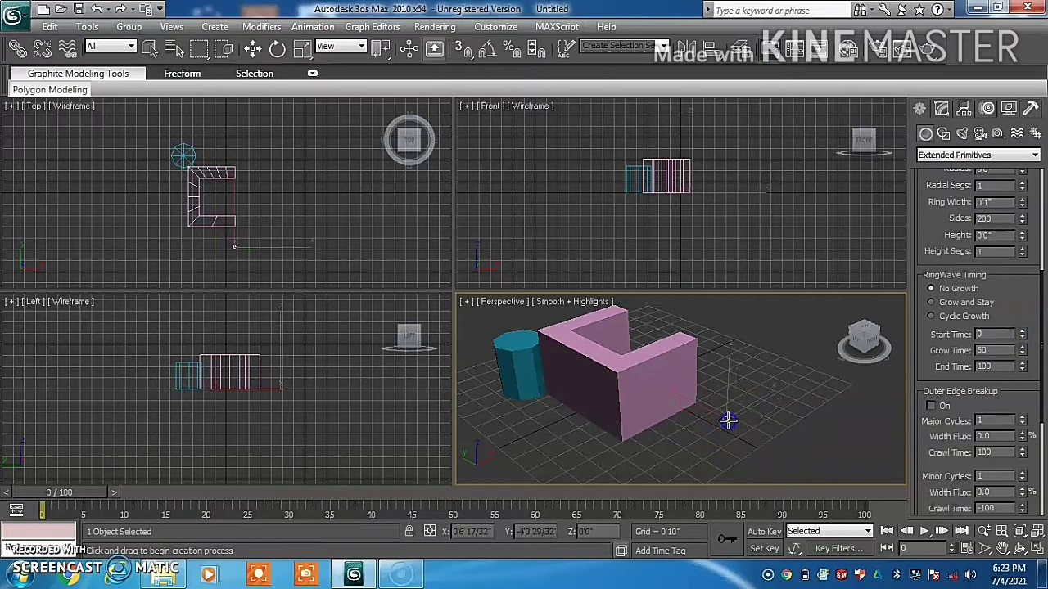
{"action": "left_click_drag", "start_coordinate": [824, 423], "coordinate": [874, 395]}
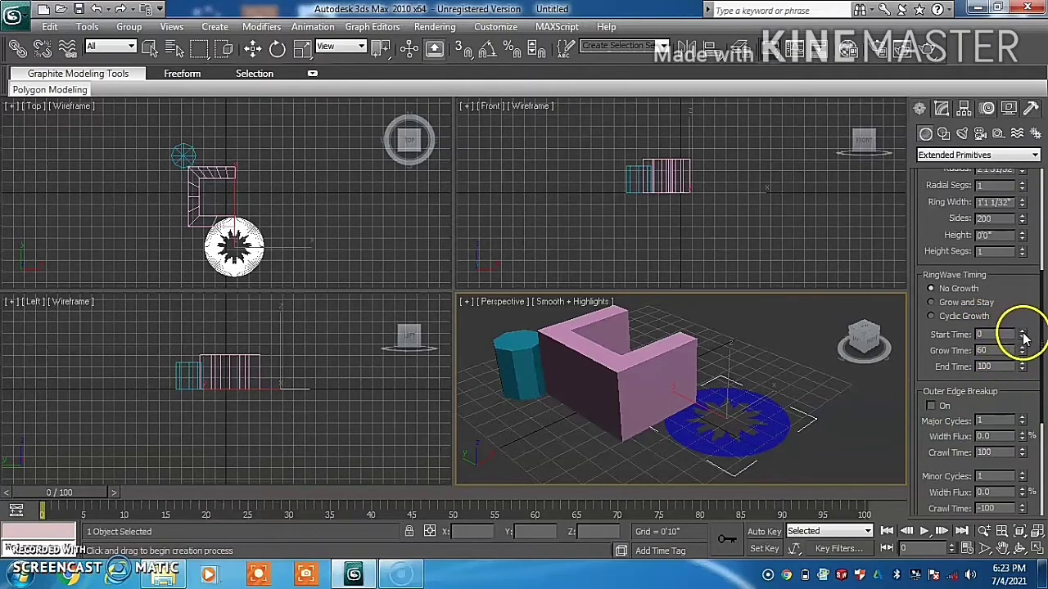
{"action": "left_click", "coordinate": [1022, 331]}
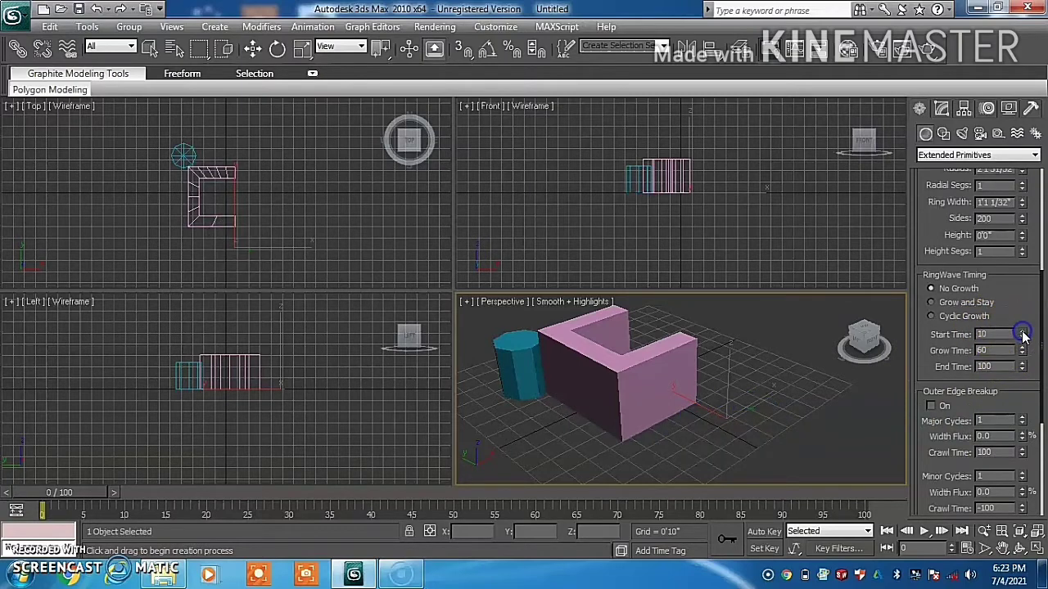
Scroll through the RingWave parameters to review the Edge Breakup settings
{"action": "left_click_drag", "start_coordinate": [927, 375], "coordinate": [923, 283]}
{"action": "left_click_drag", "start_coordinate": [936, 346], "coordinate": [950, 336]}
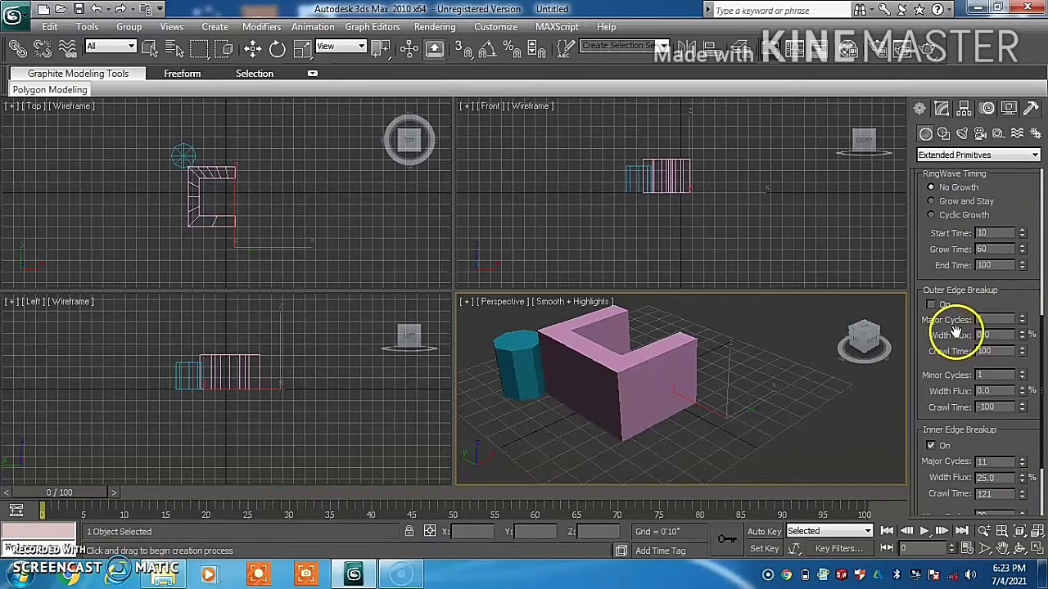
{"action": "left_click_drag", "start_coordinate": [954, 352], "coordinate": [951, 232]}
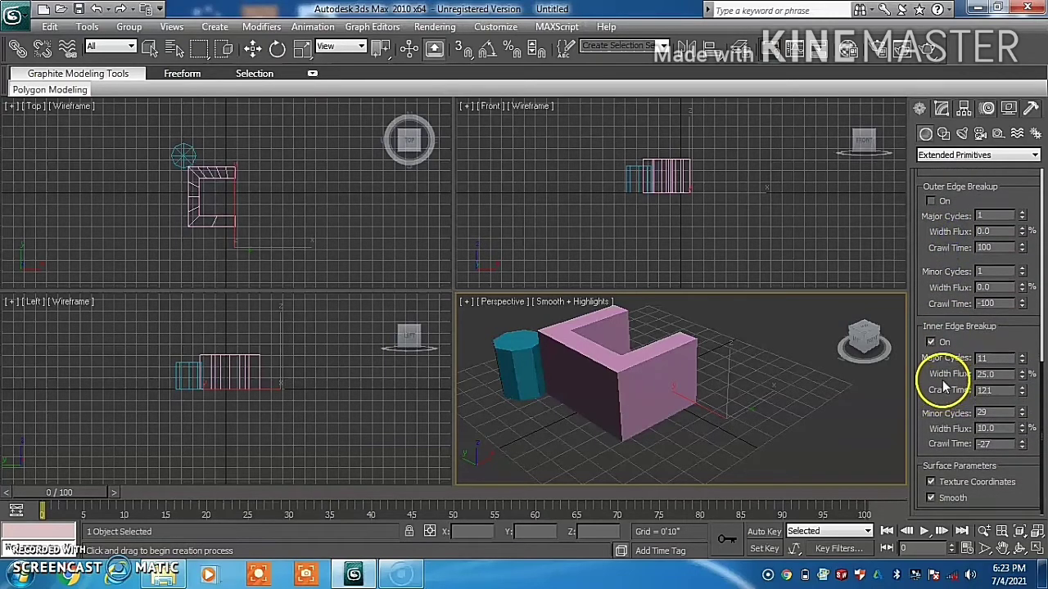
{"action": "left_click_drag", "start_coordinate": [940, 386], "coordinate": [942, 513]}
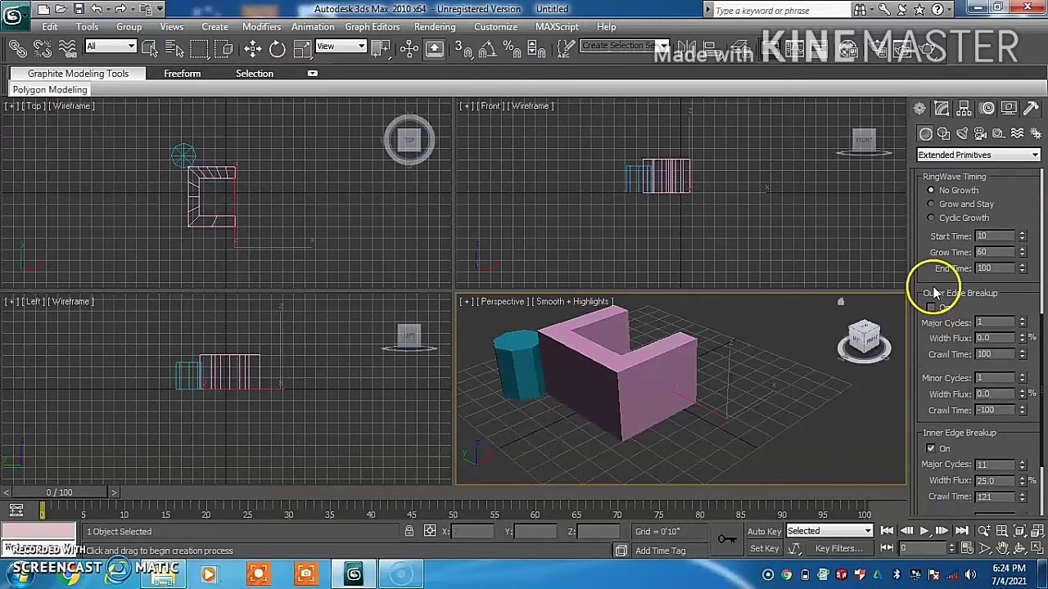
{"action": "left_click_drag", "start_coordinate": [930, 285], "coordinate": [928, 430]}
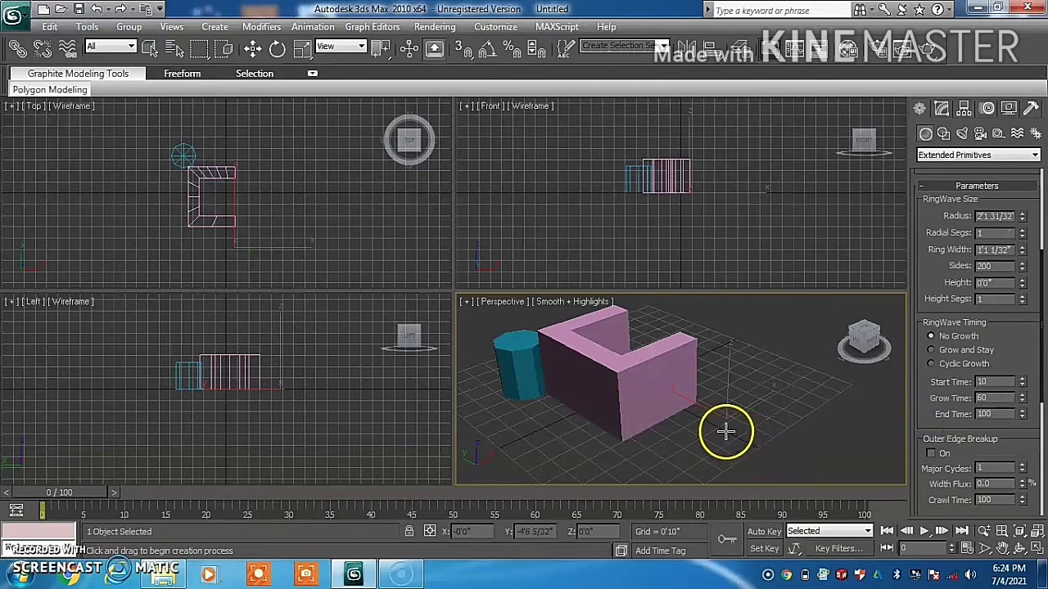
Create a small green RingWave04 with radius 1'0 12/32" and ring width 0'4 11/32"
{"action": "left_click_drag", "start_coordinate": [726, 430], "coordinate": [785, 470]}
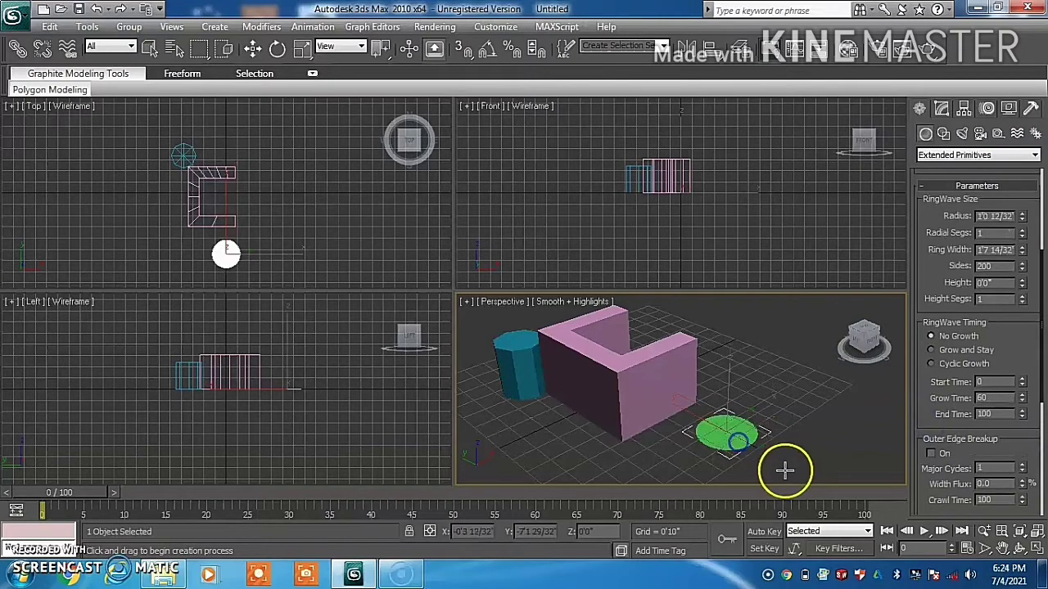
{"action": "left_click", "coordinate": [739, 440]}
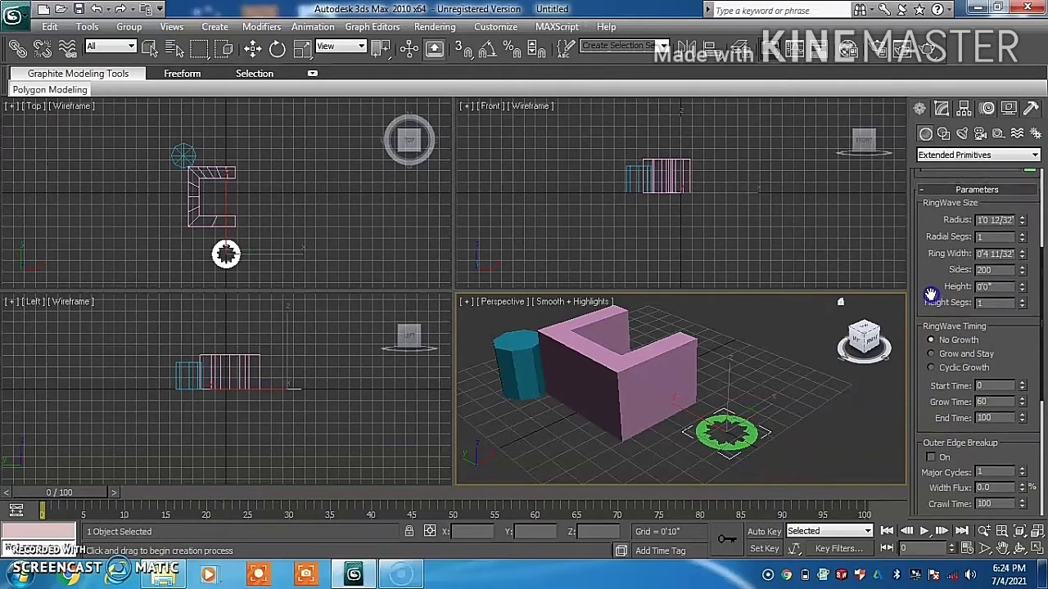
{"action": "left_click_drag", "start_coordinate": [936, 293], "coordinate": [934, 467]}
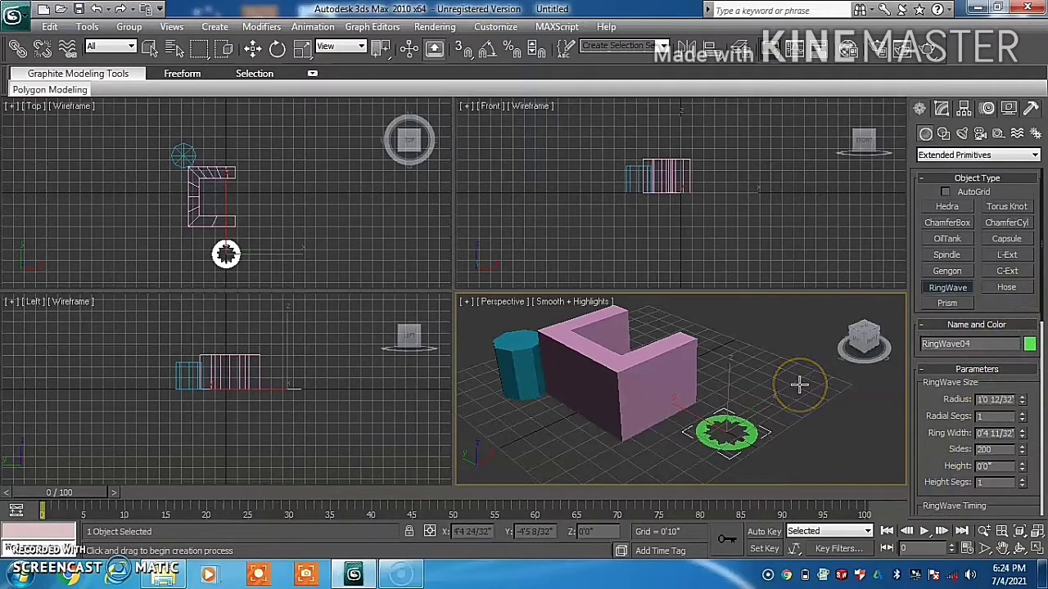
Delete all objects, then start a Hose and discard the first green attempt
{"action": "key", "text": "ctrl+a"}
{"action": "key", "text": "Delete"}
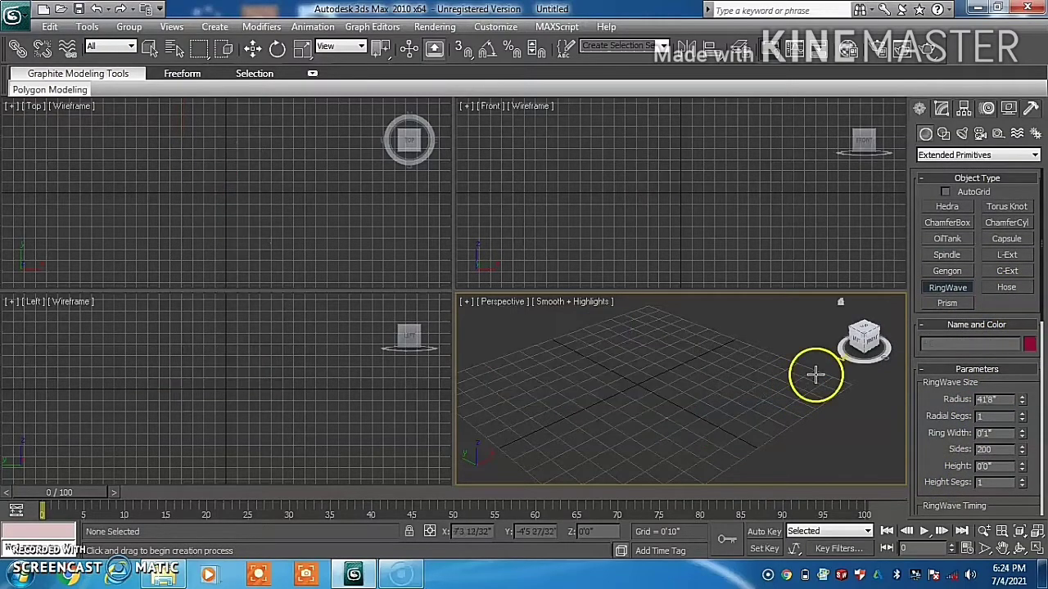
{"action": "left_click", "coordinate": [1008, 288]}
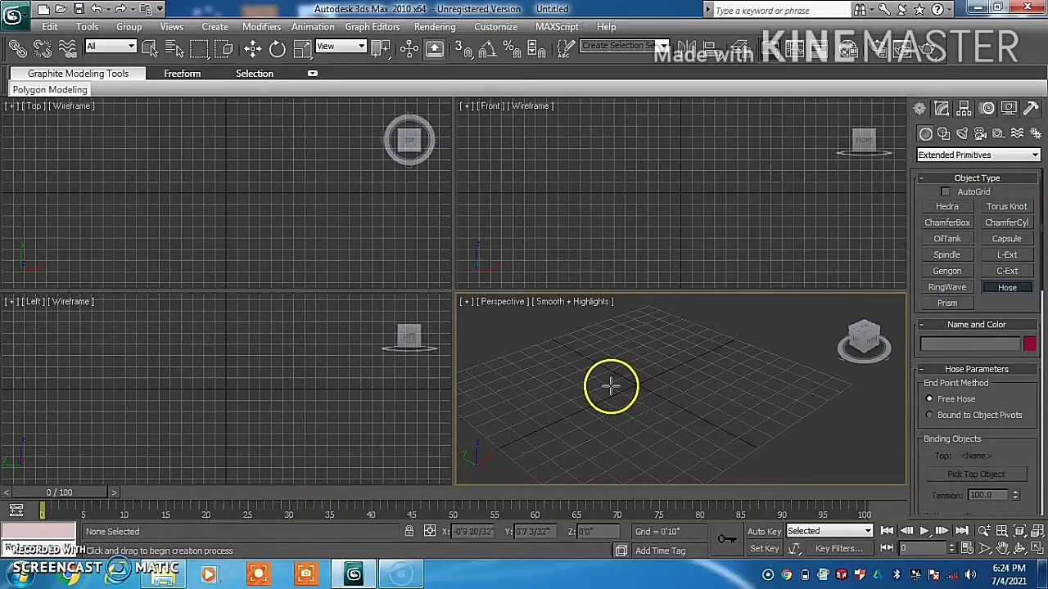
{"action": "left_click_drag", "start_coordinate": [611, 385], "coordinate": [620, 444]}
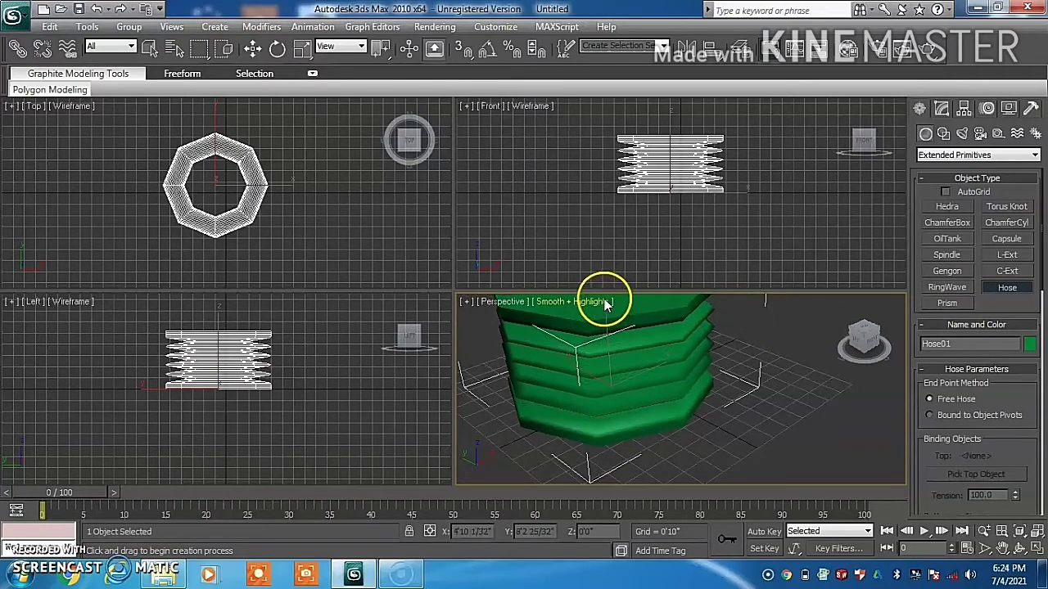
{"action": "left_click", "coordinate": [616, 340]}
{"action": "right_click", "coordinate": [616, 341]}
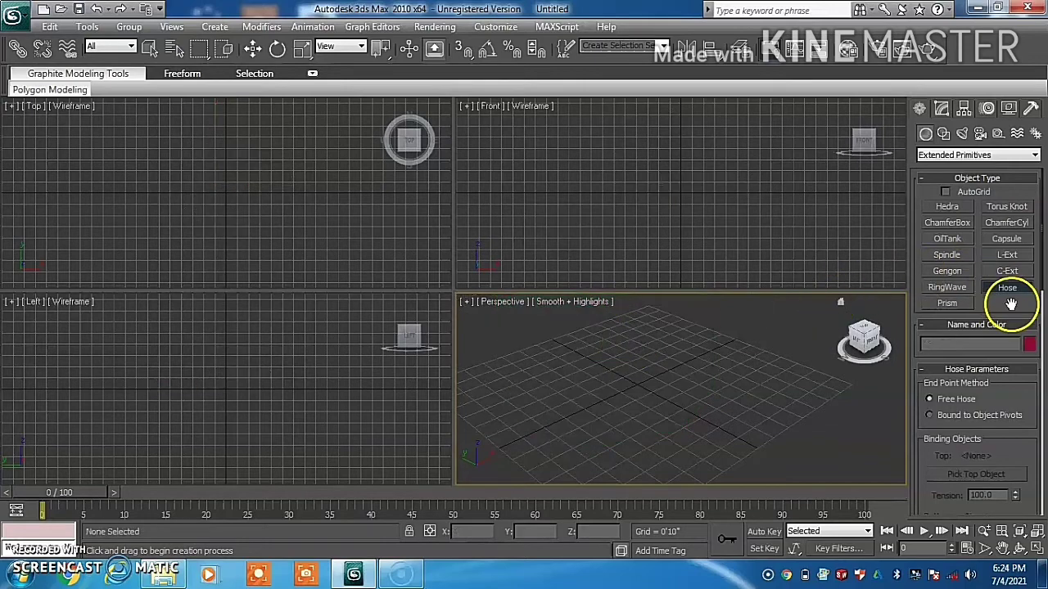
Draw a purple free hose on the grid, 4'0 15/32" tall with 45 segments
{"action": "mouse_move", "coordinate": [624, 428]}
{"action": "left_mouse_down"}
{"action": "mouse_move", "coordinate": [657, 445]}
{"action": "mouse_move", "coordinate": [628, 441]}
{"action": "left_mouse_up"}
{"action": "right_click", "coordinate": [622, 424]}
{"action": "left_click", "coordinate": [610, 348]}
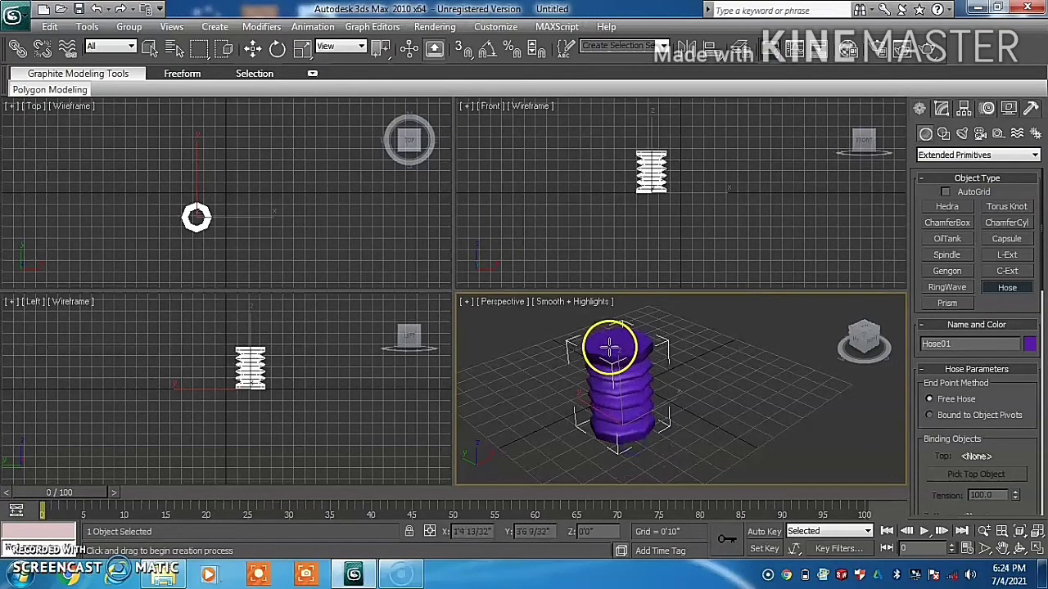
{"action": "left_click_drag", "start_coordinate": [610, 348], "coordinate": [602, 316]}
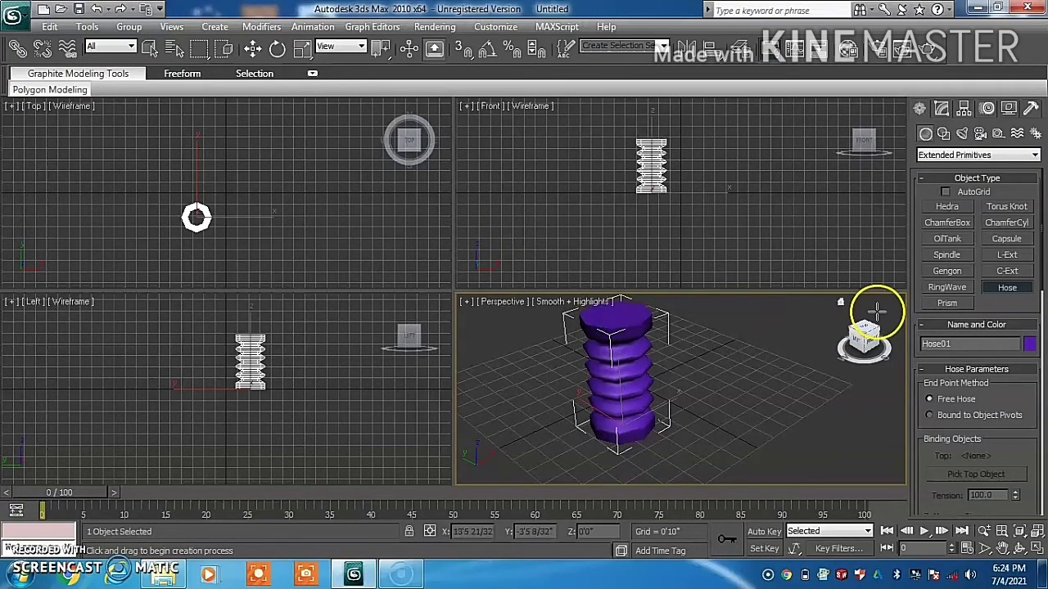
{"action": "mouse_move", "coordinate": [936, 445]}
{"action": "left_mouse_down"}
{"action": "mouse_move", "coordinate": [928, 376]}
{"action": "mouse_move", "coordinate": [947, 229]}
{"action": "left_mouse_up"}
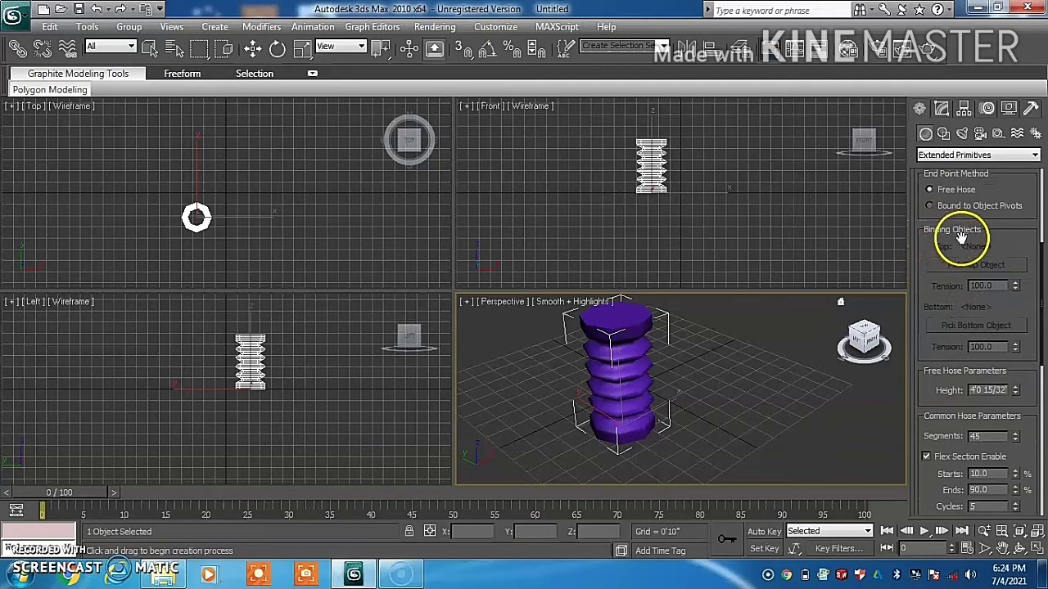
Lower the Free Hose Height to 3'7 18/32"
{"action": "left_click", "coordinate": [948, 268]}
{"action": "left_click", "coordinate": [948, 336]}
{"action": "mouse_move", "coordinate": [940, 354]}
{"action": "left_mouse_down"}
{"action": "mouse_move", "coordinate": [939, 291]}
{"action": "mouse_move", "coordinate": [929, 304]}
{"action": "left_mouse_up"}
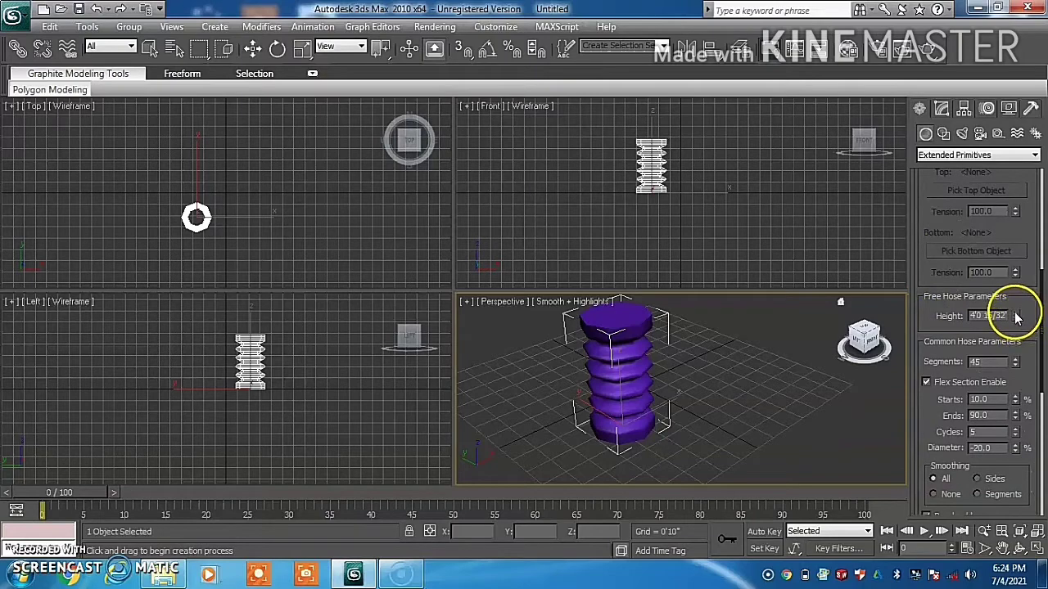
{"action": "left_click_drag", "start_coordinate": [1016, 315], "coordinate": [1024, 350]}
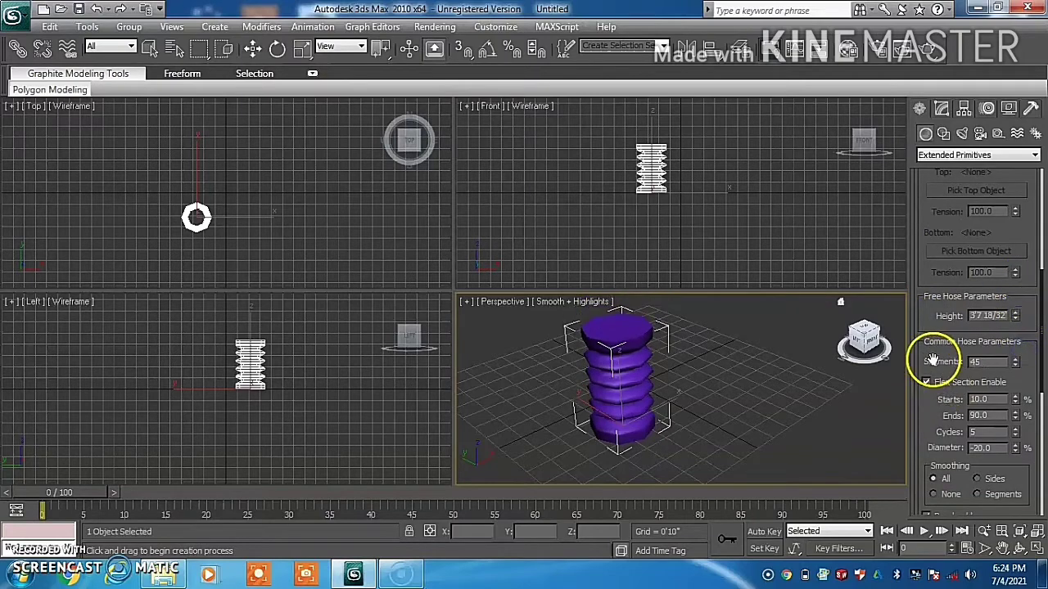
Review the round hose settings: 2'2 15/32" diameter, 8 sides, flex at 5 cycles
{"action": "left_click_drag", "start_coordinate": [944, 363], "coordinate": [938, 293]}
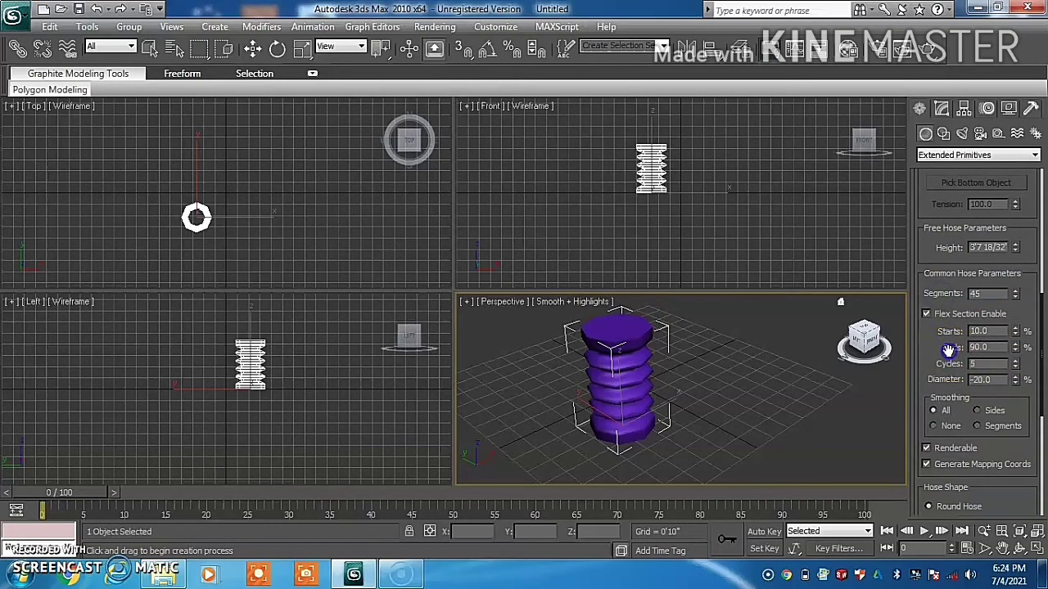
{"action": "left_click_drag", "start_coordinate": [948, 350], "coordinate": [948, 279]}
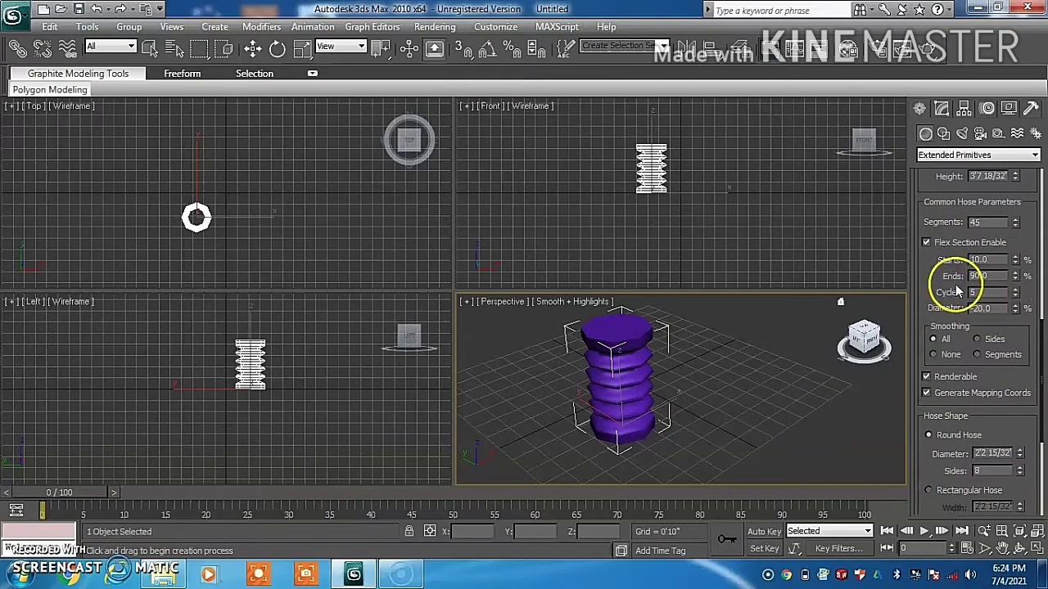
{"action": "left_click_drag", "start_coordinate": [947, 298], "coordinate": [945, 216]}
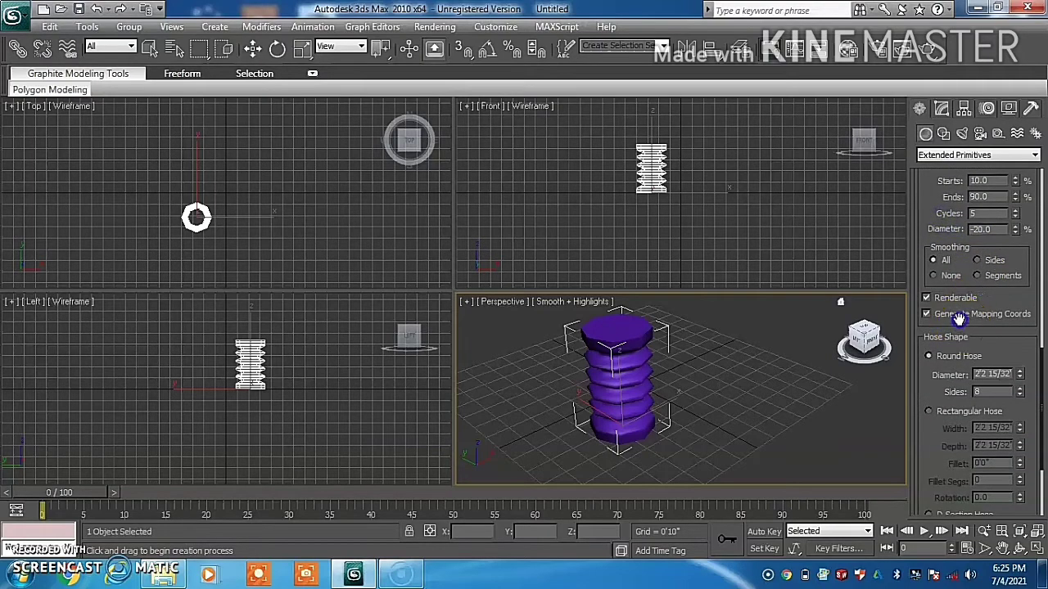
{"action": "left_click_drag", "start_coordinate": [961, 324], "coordinate": [958, 315]}
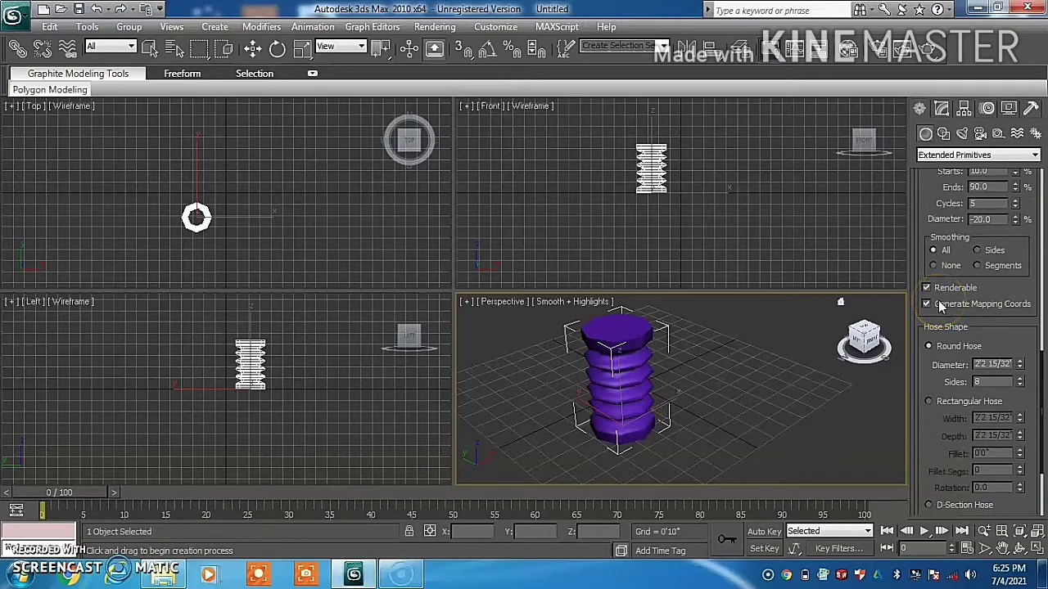
{"action": "left_click", "coordinate": [960, 304]}
{"action": "left_click_drag", "start_coordinate": [960, 310], "coordinate": [962, 220]}
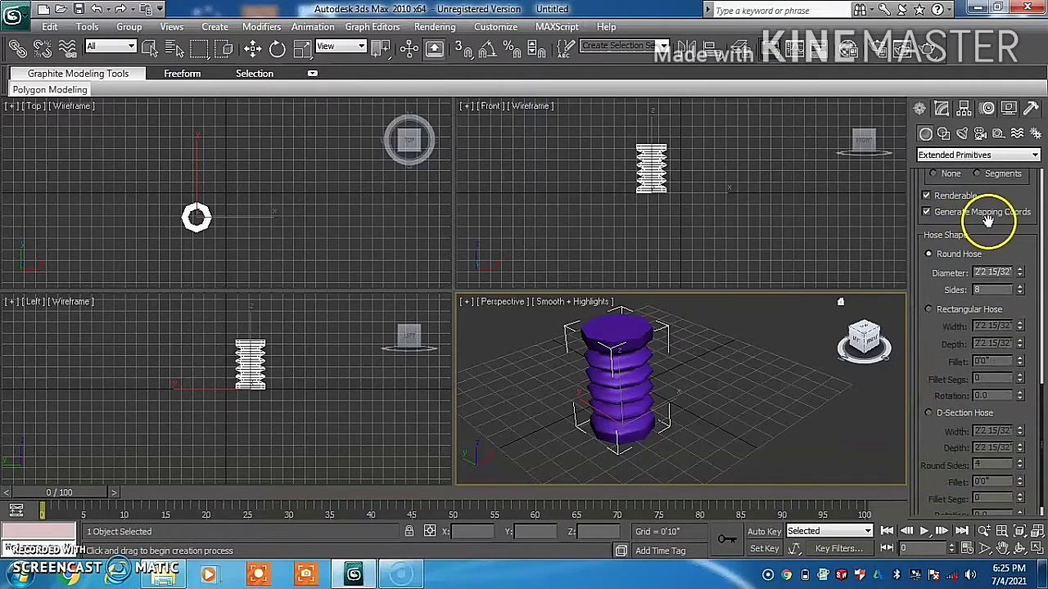
{"action": "left_click_drag", "start_coordinate": [1003, 233], "coordinate": [1004, 198]}
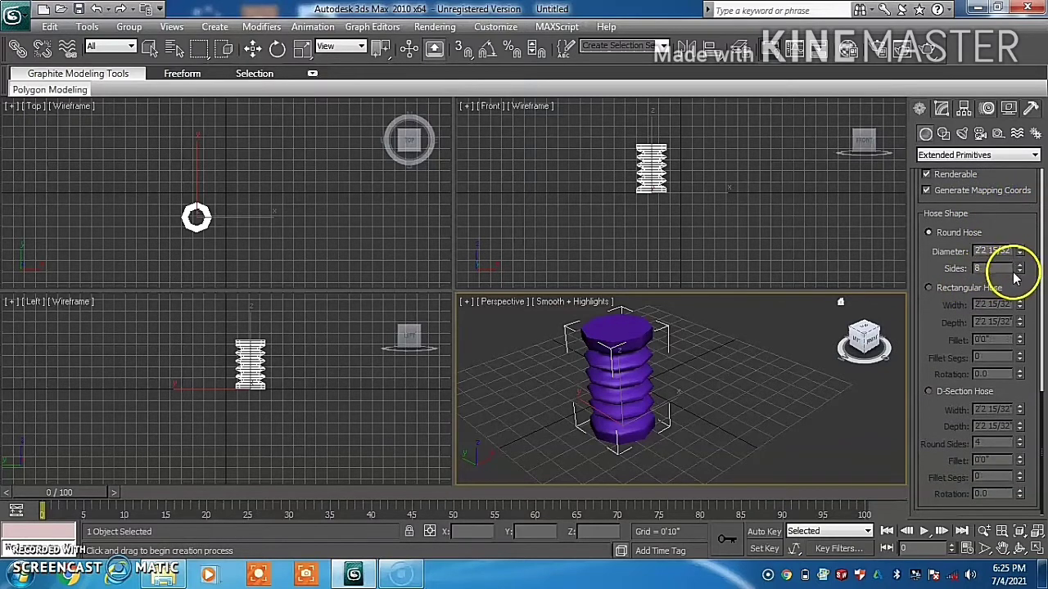
Try Rectangular and Round hose shapes, then settle on a D-Section hose with 4 round sides
{"action": "left_click", "coordinate": [928, 288]}
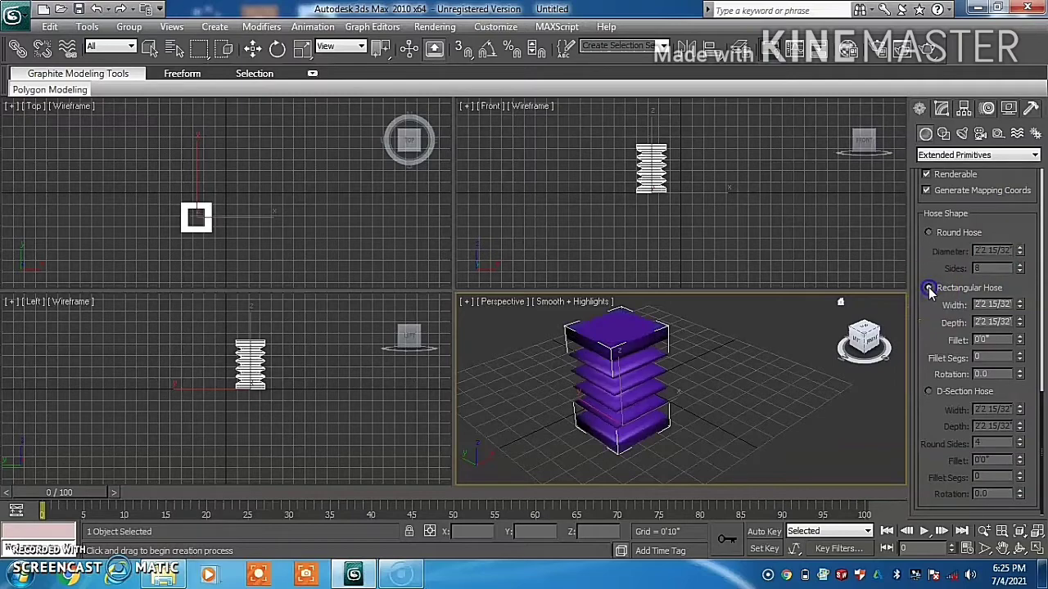
{"action": "left_click", "coordinate": [929, 289]}
{"action": "left_click", "coordinate": [928, 233]}
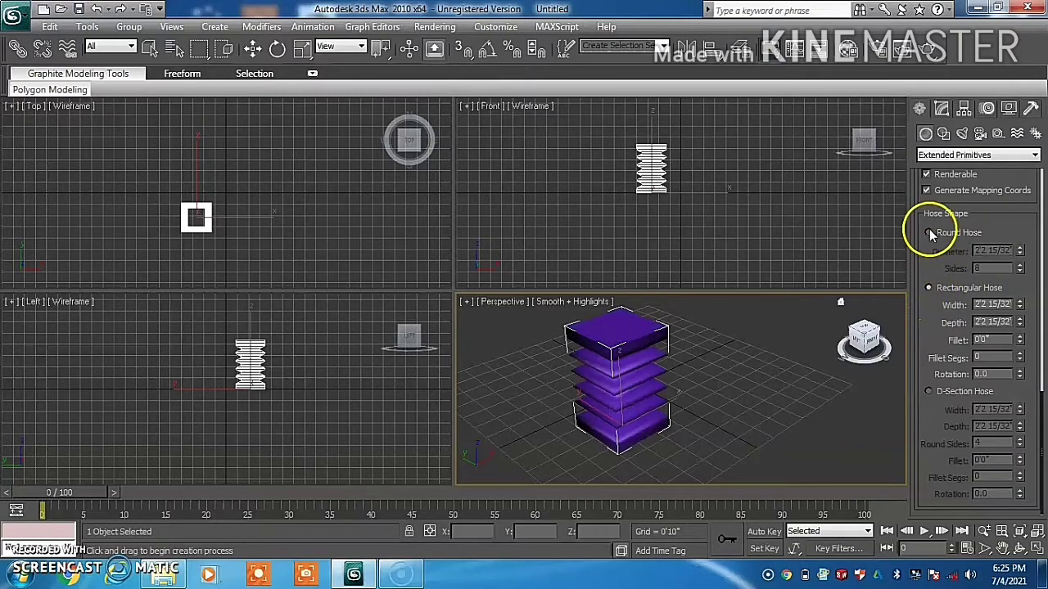
{"action": "left_click", "coordinate": [928, 391]}
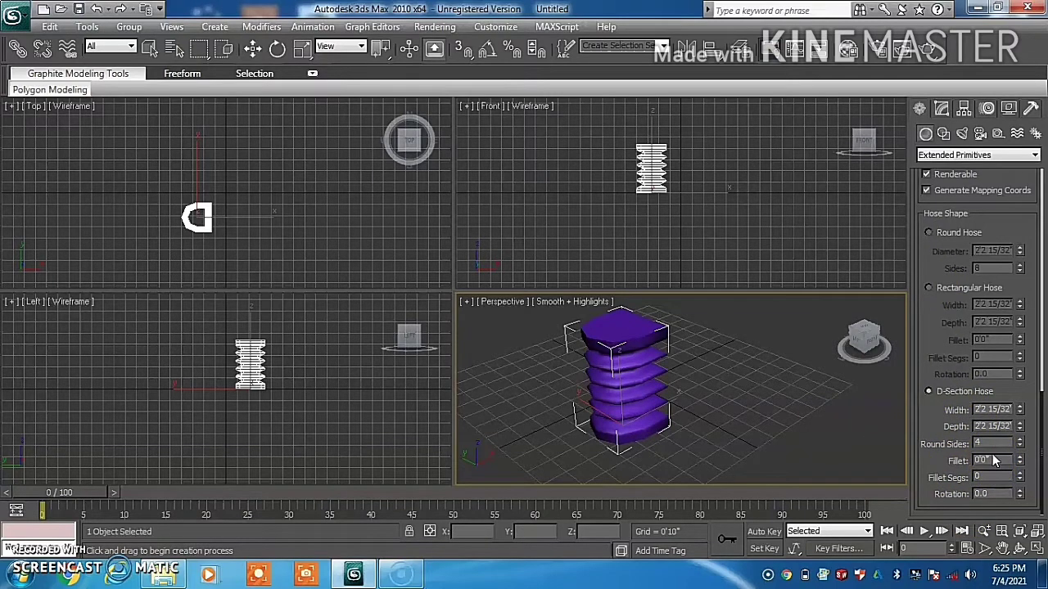
{"action": "left_click_drag", "start_coordinate": [944, 346], "coordinate": [964, 584]}
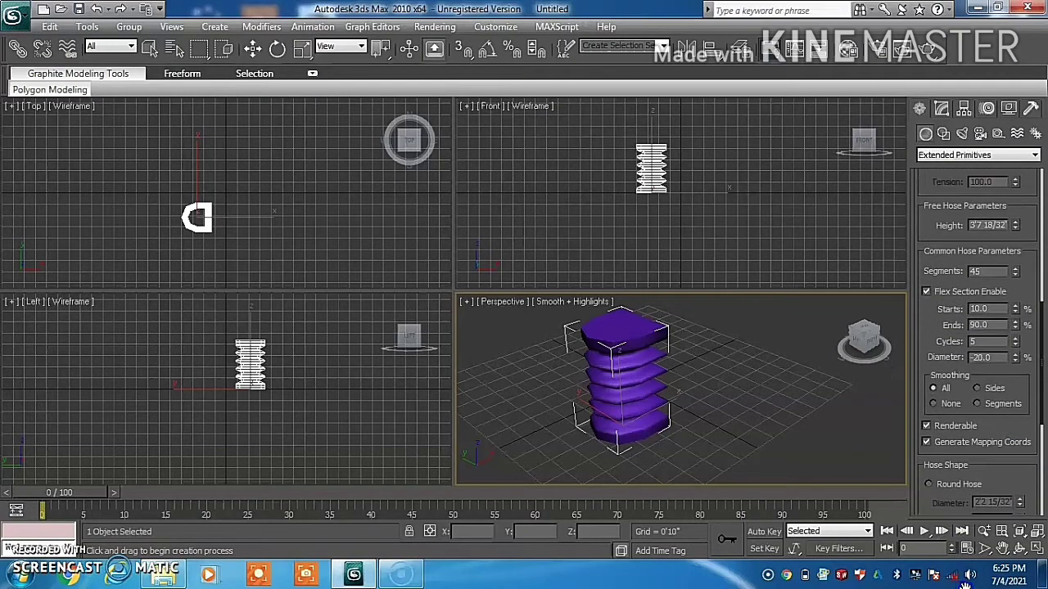
{"action": "left_click_drag", "start_coordinate": [944, 369], "coordinate": [970, 577]}
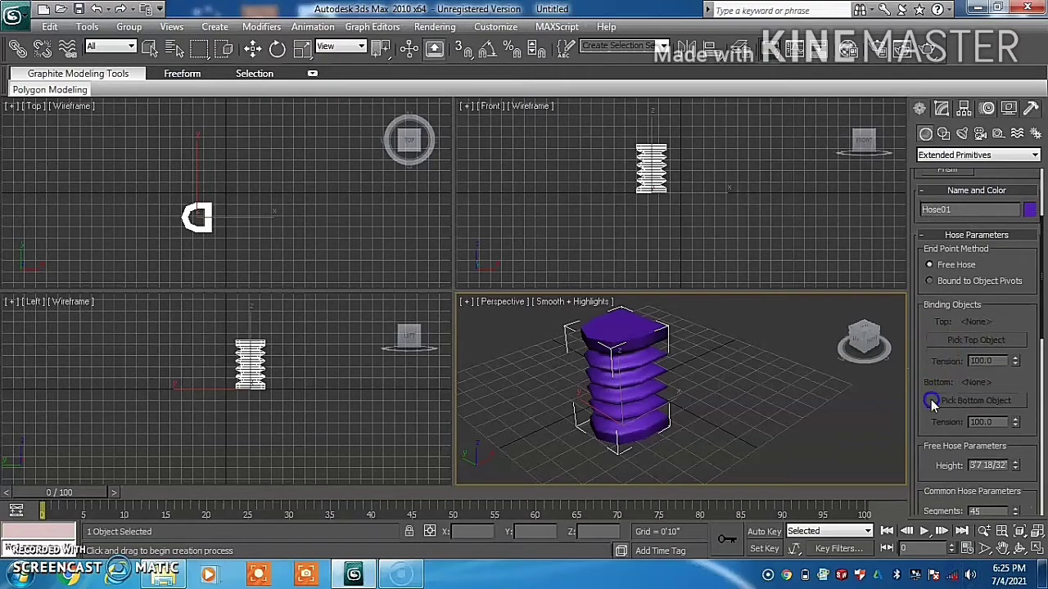
{"action": "left_click_drag", "start_coordinate": [926, 316], "coordinate": [951, 521]}
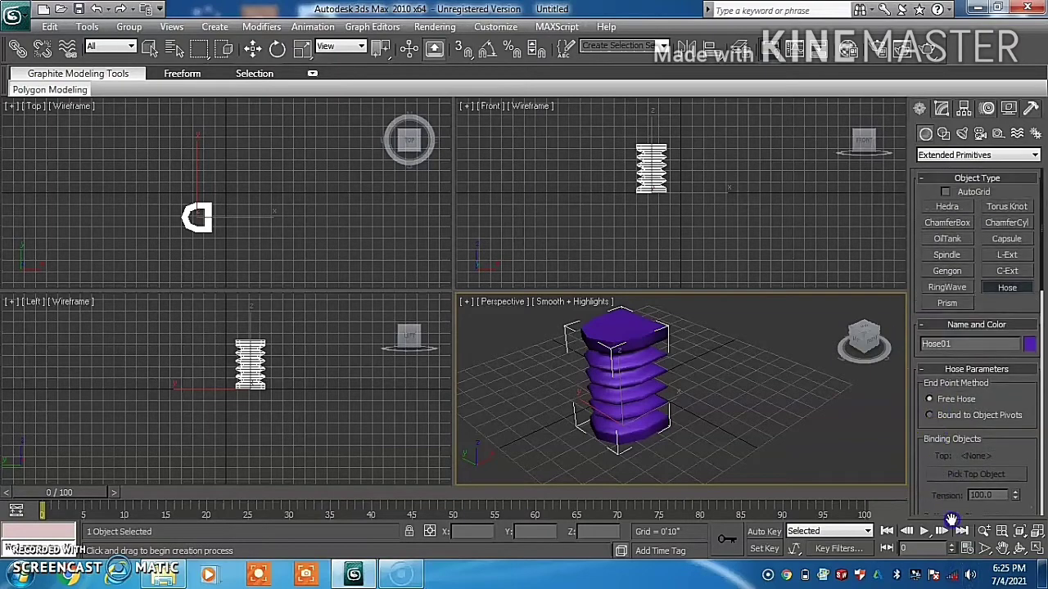
Draw a triangular Prism01 beside the hose, 2'2 9/32" tall
{"action": "left_click", "coordinate": [941, 304]}
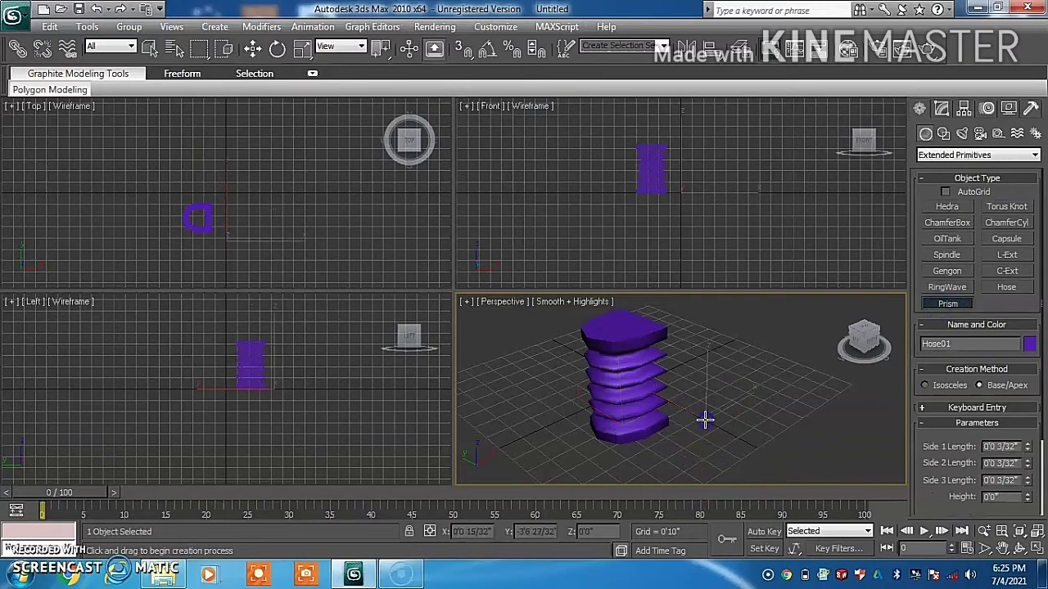
{"action": "mouse_move", "coordinate": [705, 421]}
{"action": "left_mouse_down"}
{"action": "mouse_move", "coordinate": [735, 407]}
{"action": "mouse_move", "coordinate": [732, 434]}
{"action": "mouse_move", "coordinate": [738, 425]}
{"action": "left_mouse_up"}
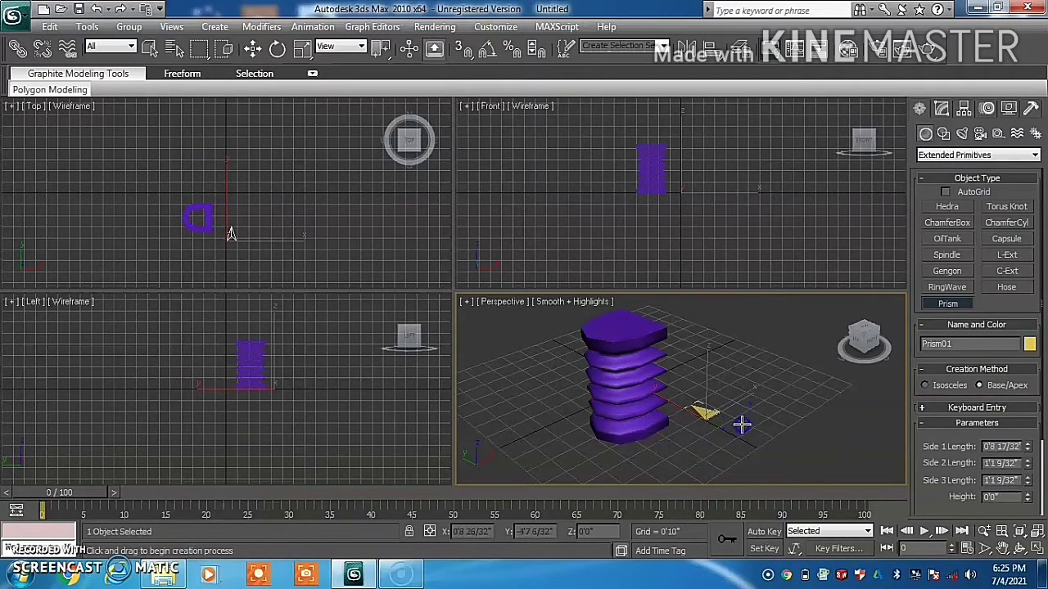
{"action": "left_click", "coordinate": [744, 366]}
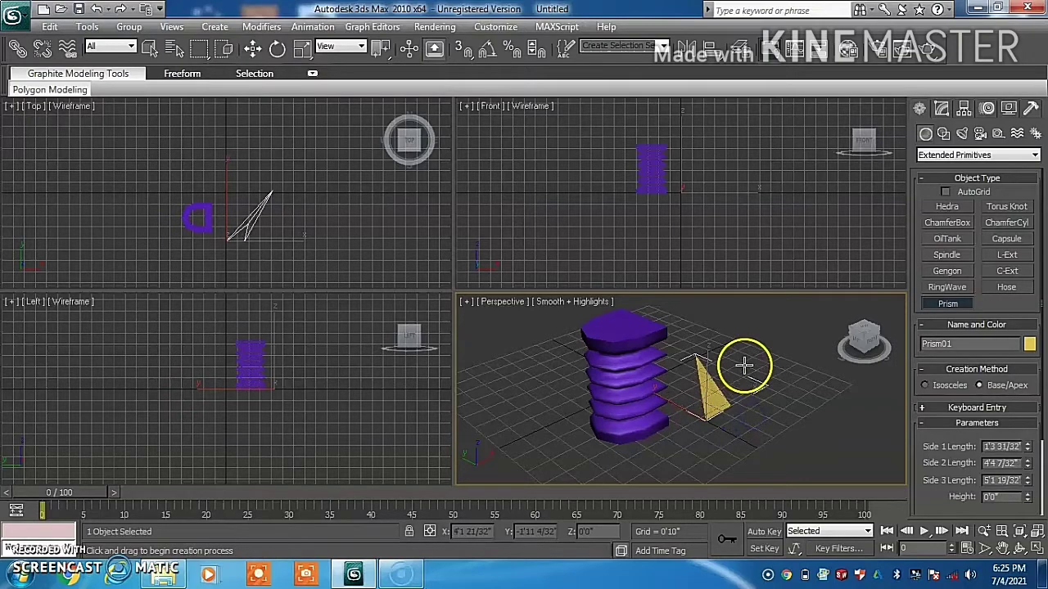
{"action": "mouse_move", "coordinate": [744, 366]}
{"action": "left_mouse_down"}
{"action": "mouse_move", "coordinate": [709, 314]}
{"action": "mouse_move", "coordinate": [716, 327]}
{"action": "left_mouse_up"}
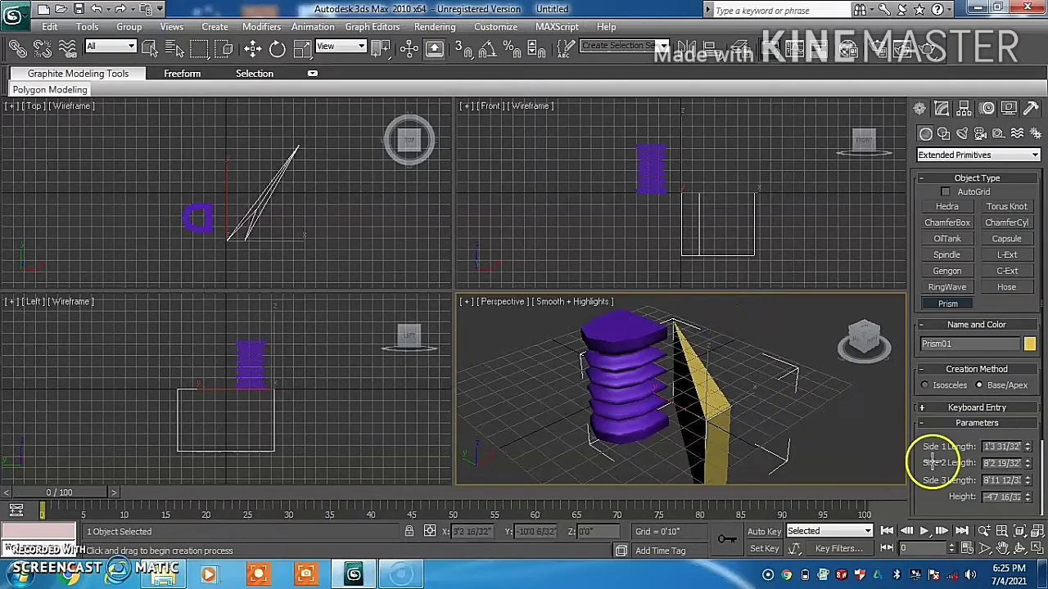
{"action": "left_click", "coordinate": [803, 265]}
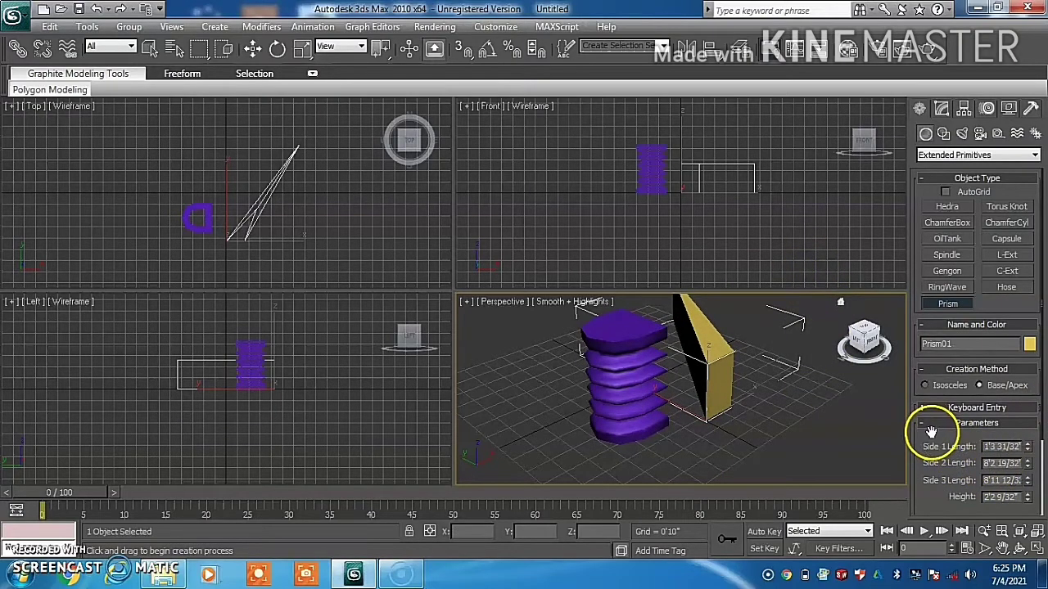
{"action": "scroll", "coordinate": [933, 430], "scroll_direction": "down", "scroll_amount": 3}
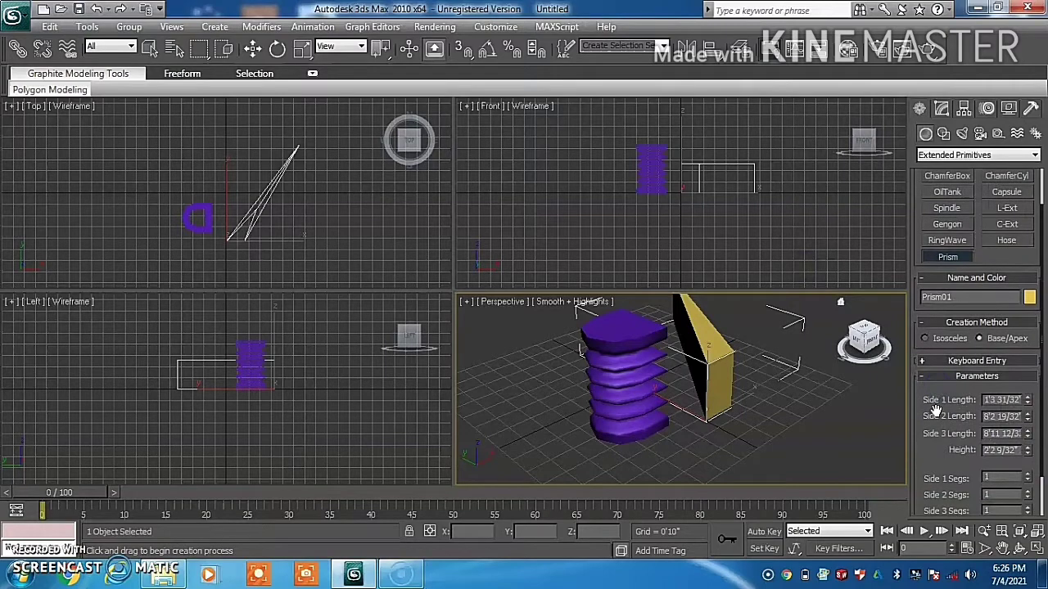
{"action": "left_click_drag", "start_coordinate": [948, 419], "coordinate": [951, 386]}
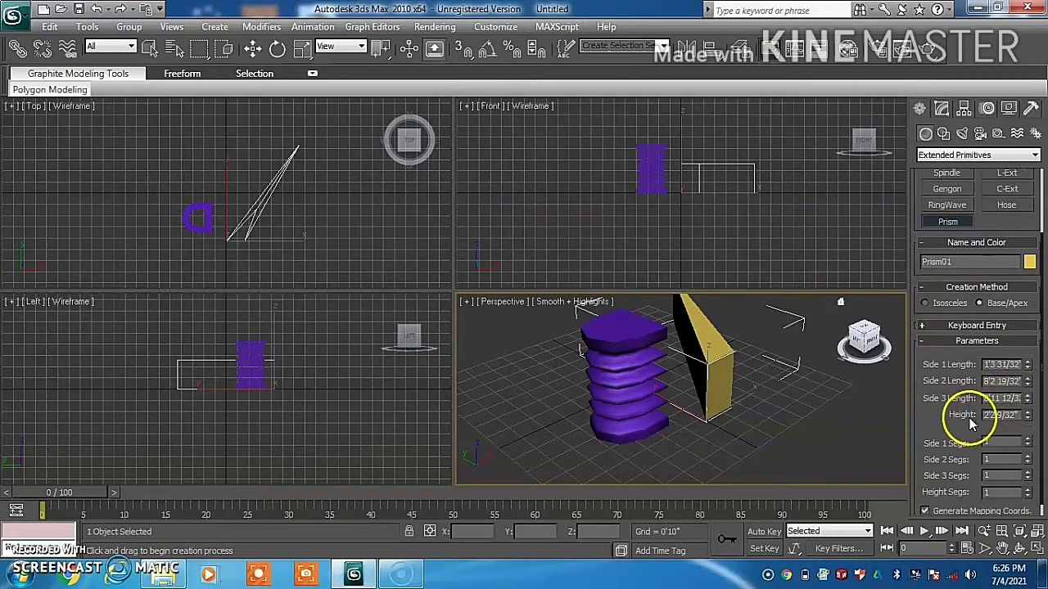
{"action": "left_click_drag", "start_coordinate": [967, 421], "coordinate": [964, 407]}
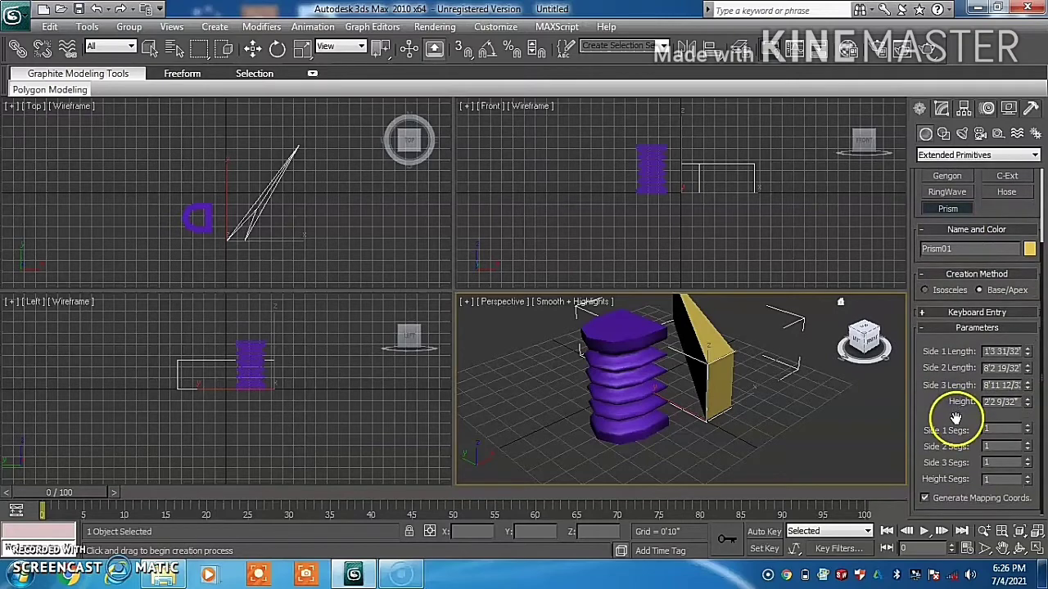
{"action": "left_click", "coordinate": [995, 428]}
{"action": "left_click_drag", "start_coordinate": [943, 390], "coordinate": [943, 485]}
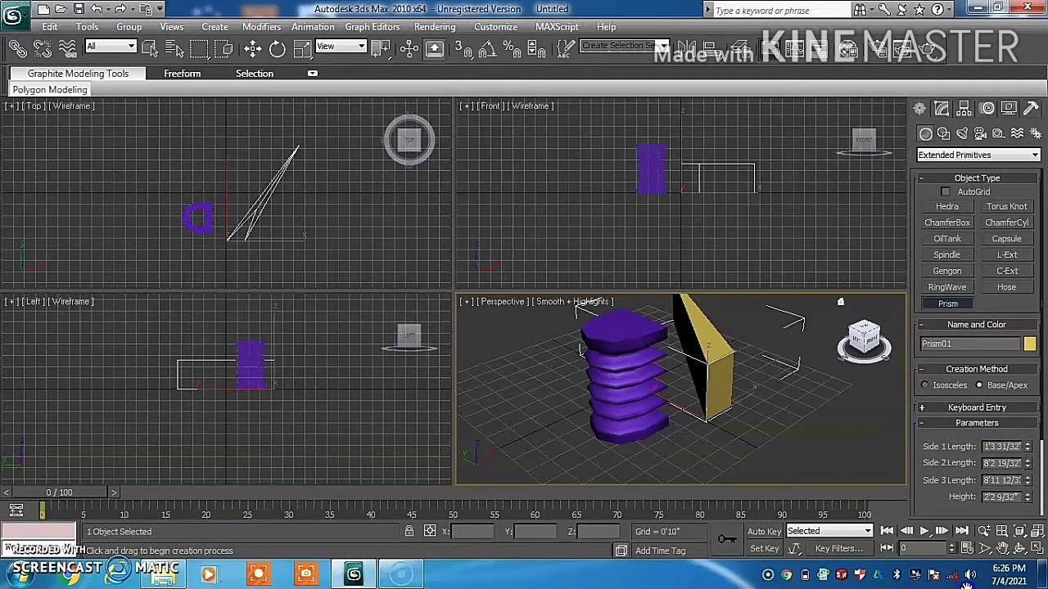
{"action": "left_click", "coordinate": [1043, 256]}
{"action": "left_click", "coordinate": [975, 188]}
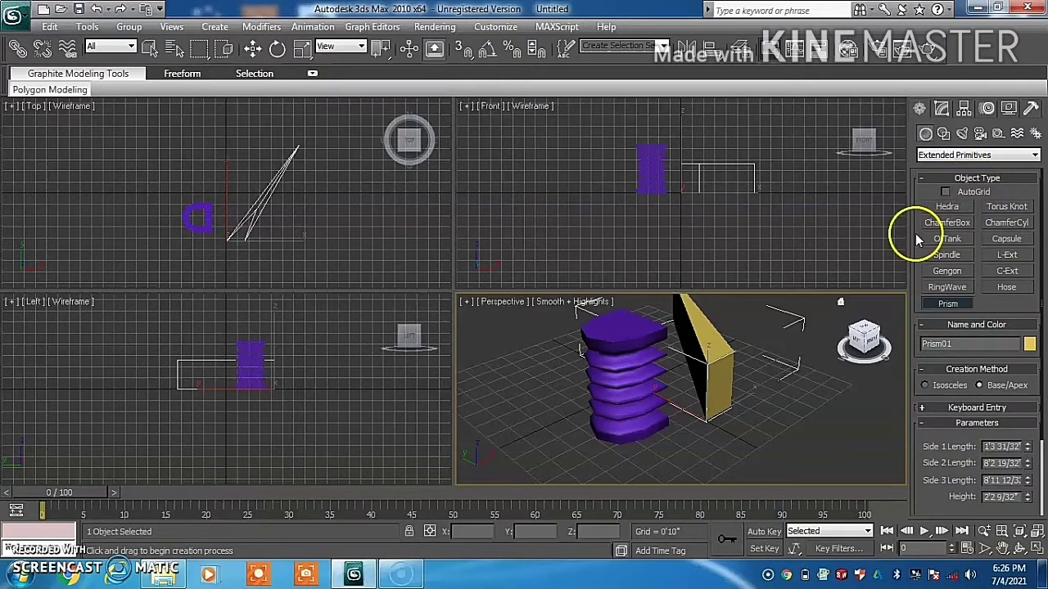